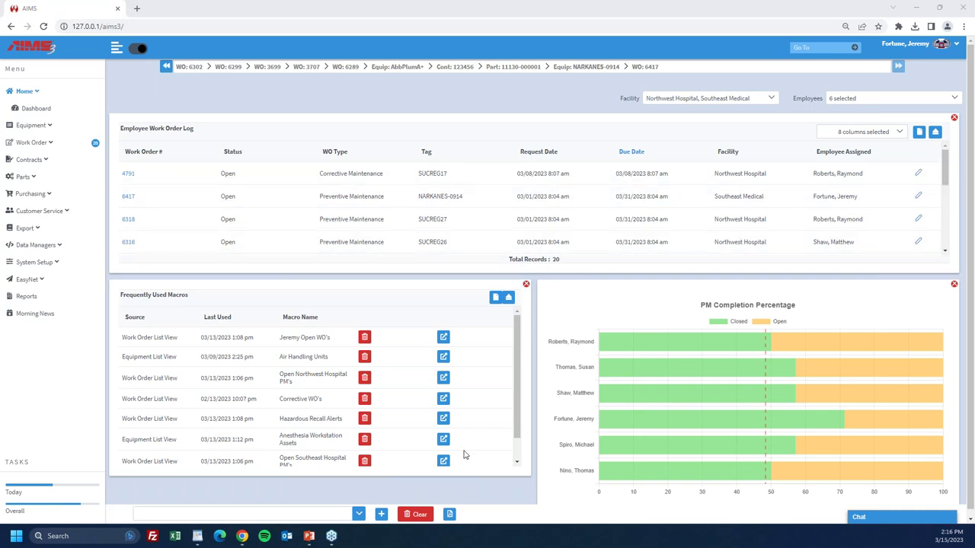
# - Browse the widgets available for the dashboard down to the end of the list, closing it without adding one
pyautogui.click(359, 515)
pyautogui.click(360, 516)
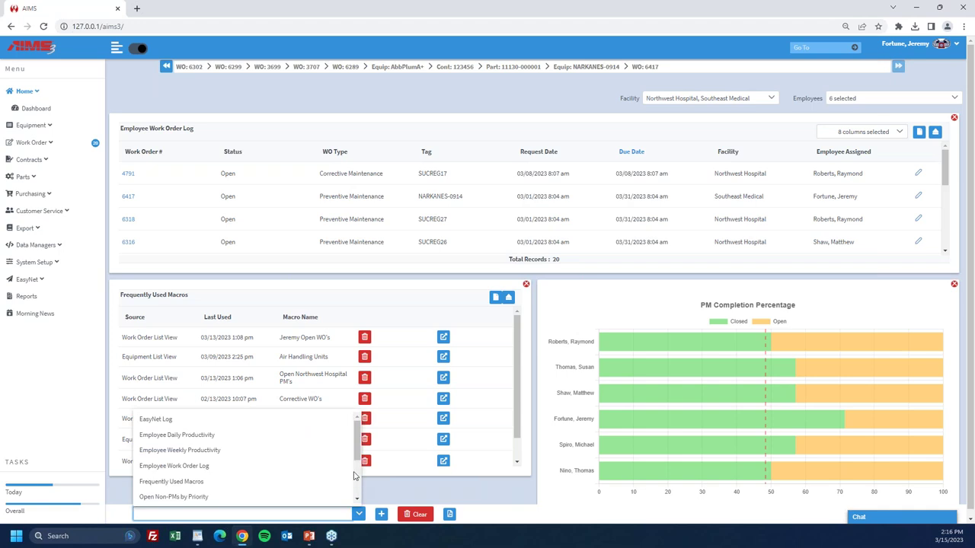
pyautogui.moveTo(359, 448); pyautogui.dragTo(354, 481)
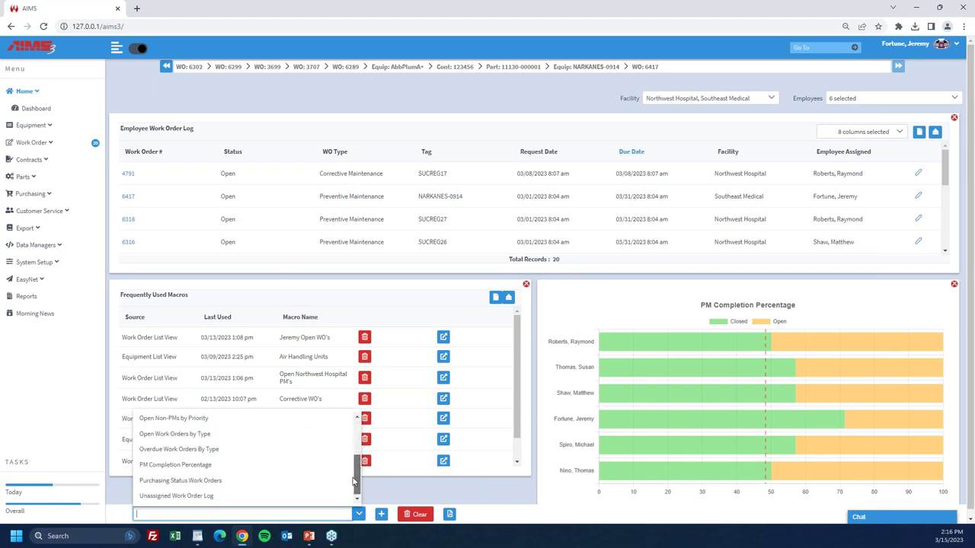
pyautogui.click(459, 507)
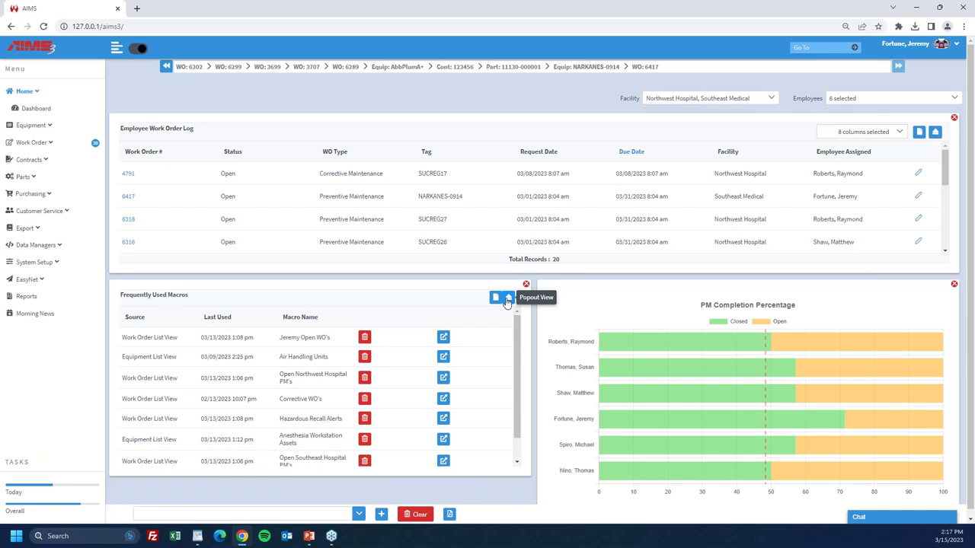
# - Filter the dashboard to the Northwest Hospital facility only and restore the selection of all facilities
pyautogui.click(769, 102)
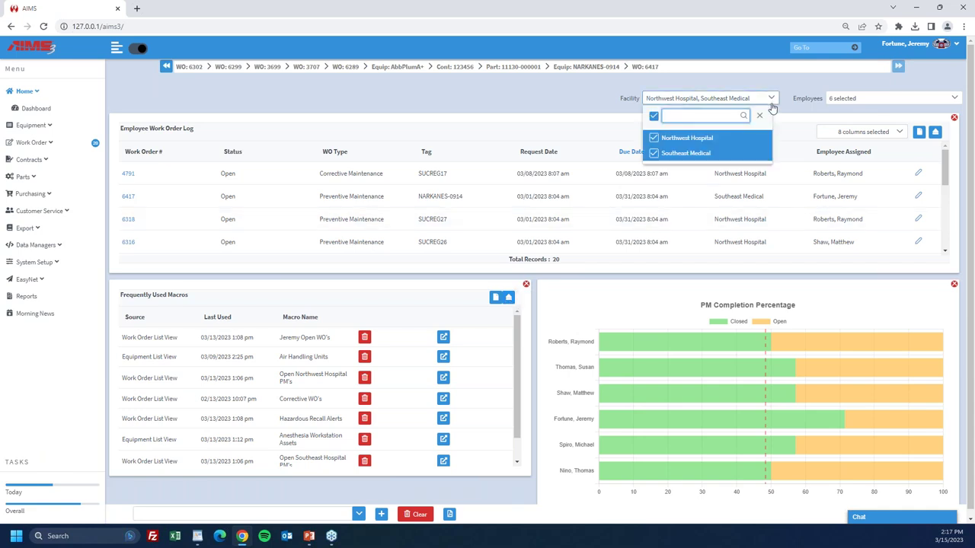
pyautogui.click(653, 115)
pyautogui.click(653, 138)
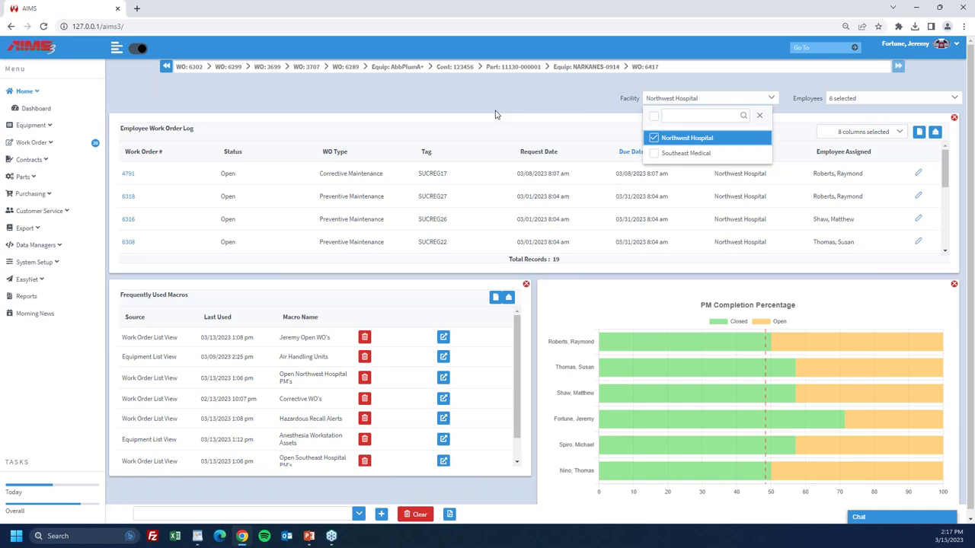
pyautogui.click(653, 116)
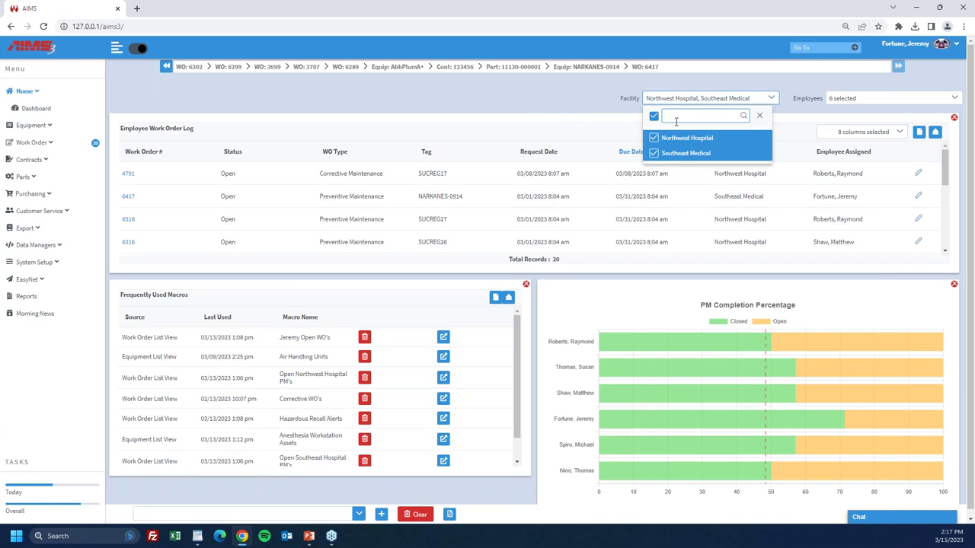
pyautogui.click(877, 88)
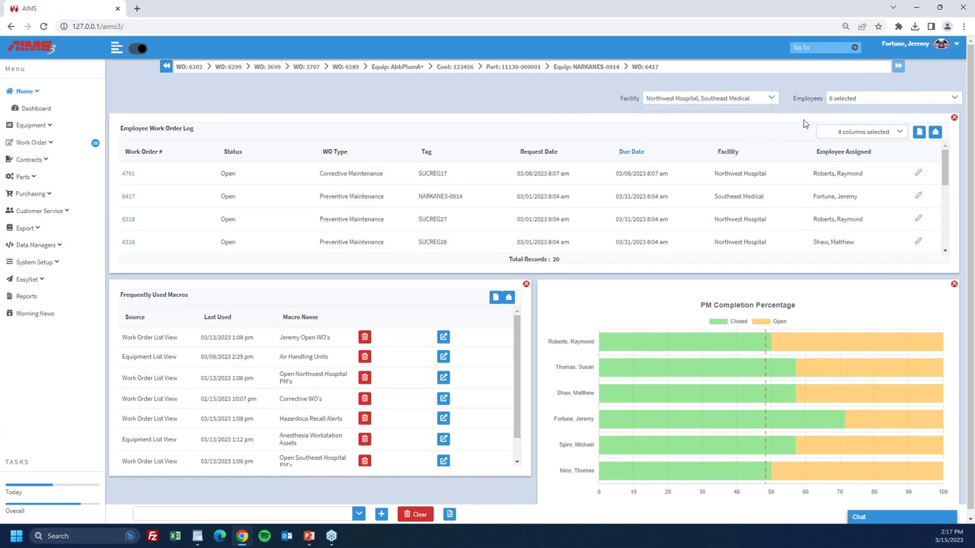
# - Filter the dashboard to a single employee, the first one in the employee list
pyautogui.click(952, 100)
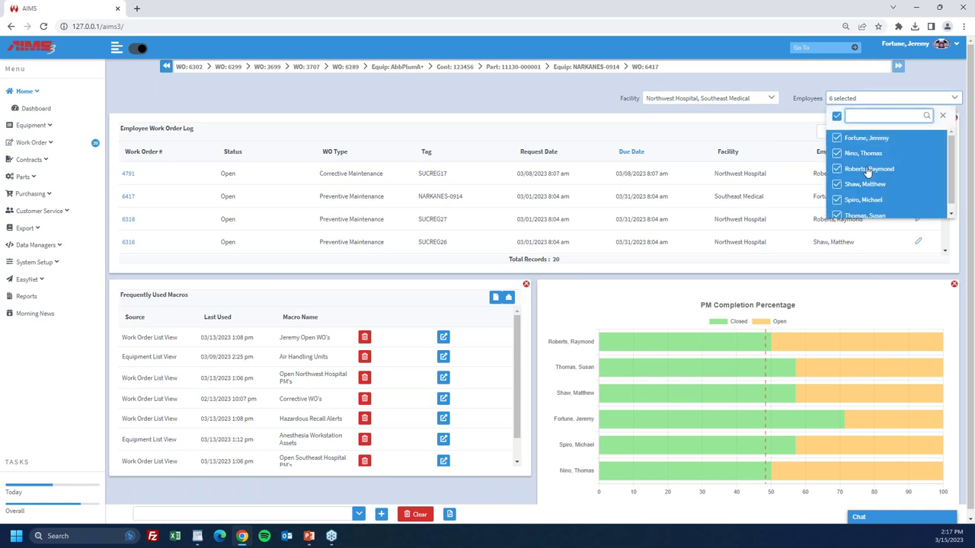
pyautogui.click(836, 116)
pyautogui.click(836, 141)
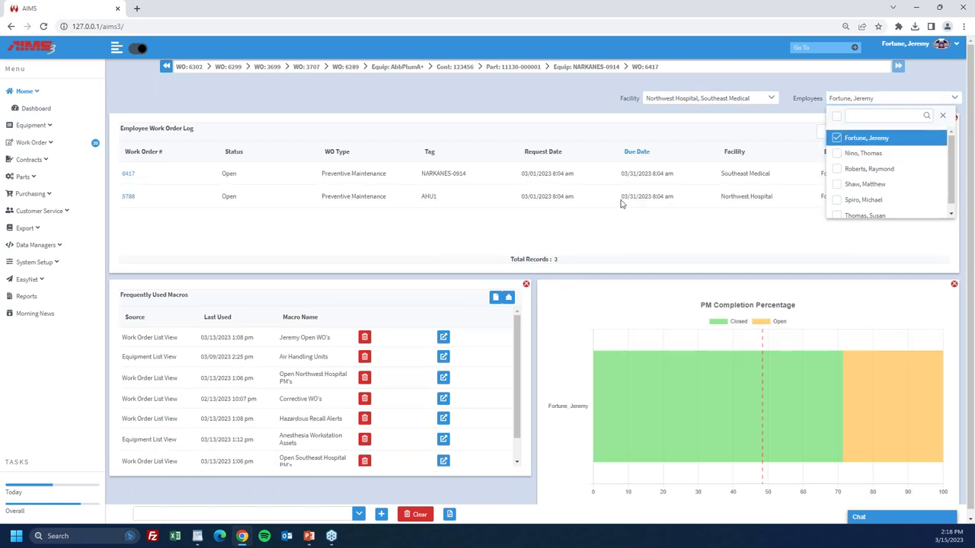
pyautogui.click(703, 243)
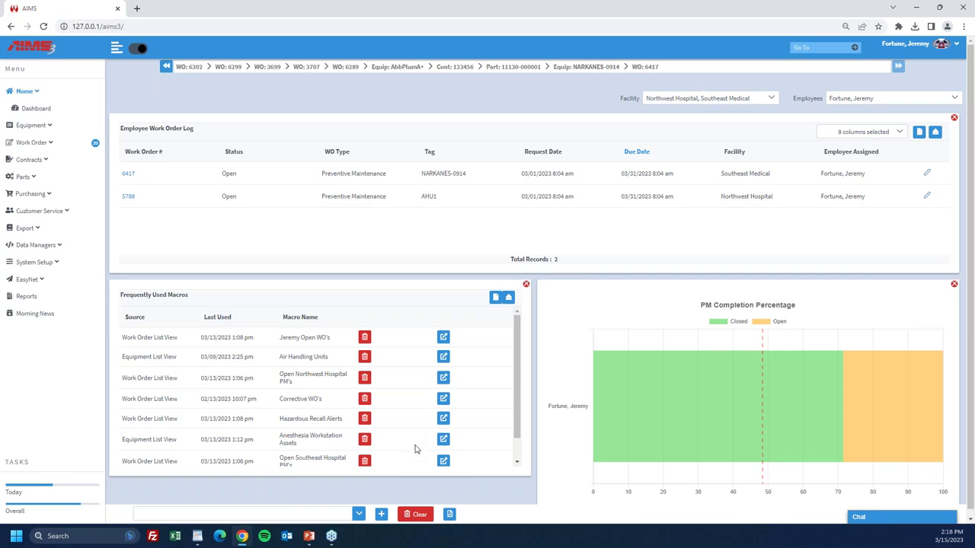
# - View the equipment list from the Anesthesia Workstation Assets macro and return to the home dashboard
pyautogui.click(442, 440)
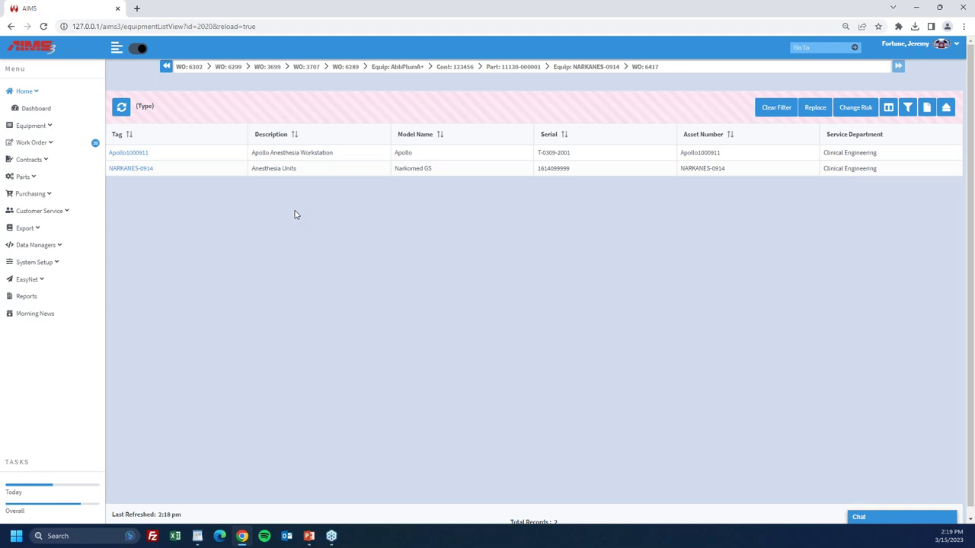
pyautogui.click(40, 91)
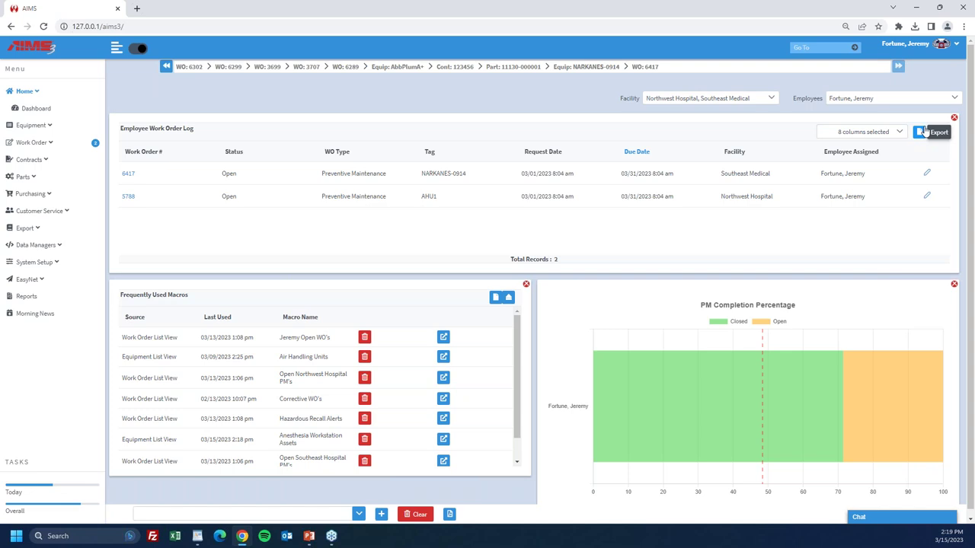
# - Restore the dashboard's employee filter to all employees
pyautogui.click(952, 98)
pyautogui.click(837, 120)
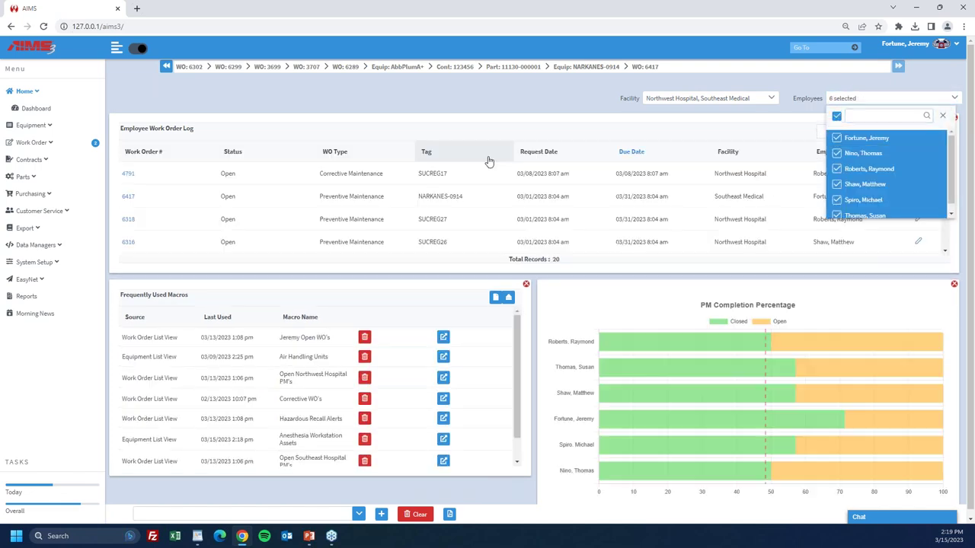
pyautogui.click(498, 116)
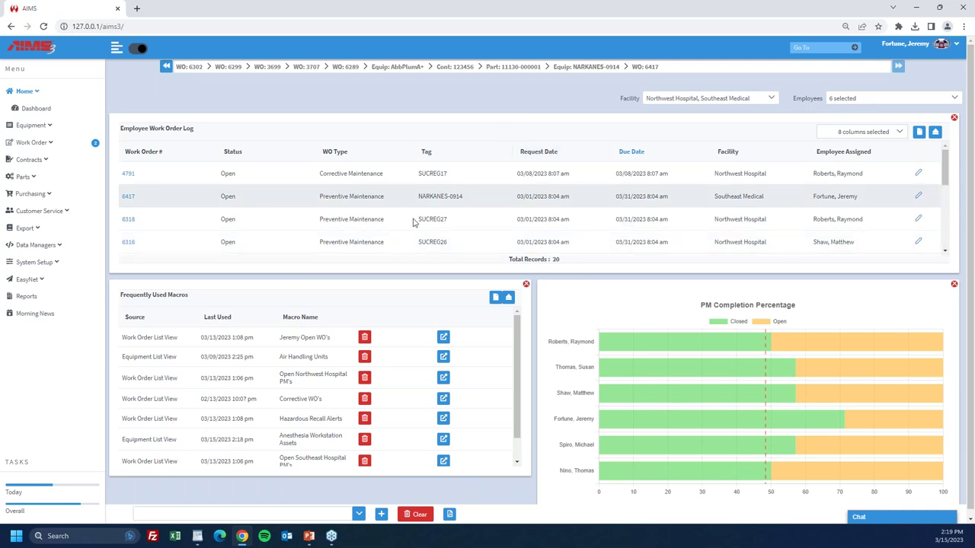
pyautogui.moveTo(943, 177)
pyautogui.mouseDown()
pyautogui.moveTo(942, 194)
pyautogui.moveTo(944, 168)
pyautogui.mouseUp()
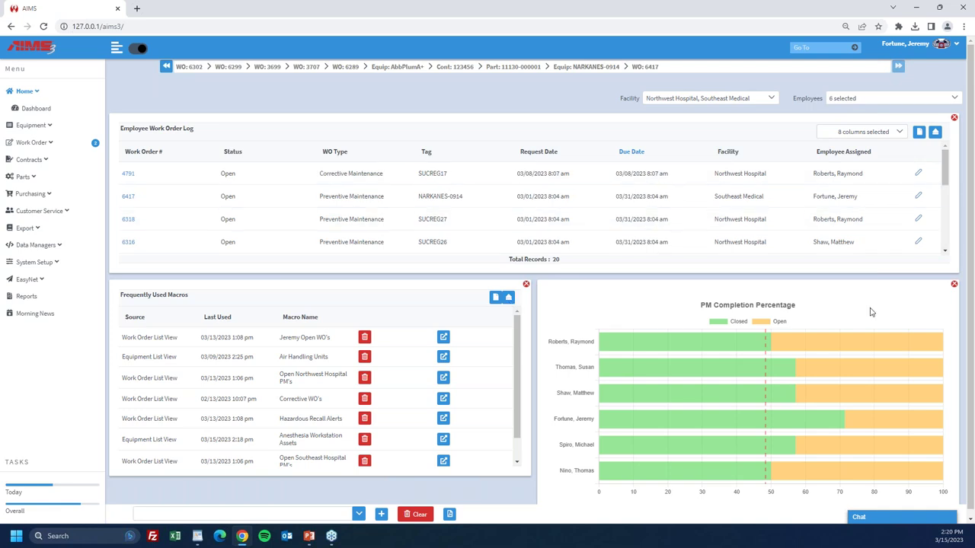
# - Open the Work Orders guide from the How To Guides and move its window clear of the screen's edge
pyautogui.scroll(-1, 971, 315)
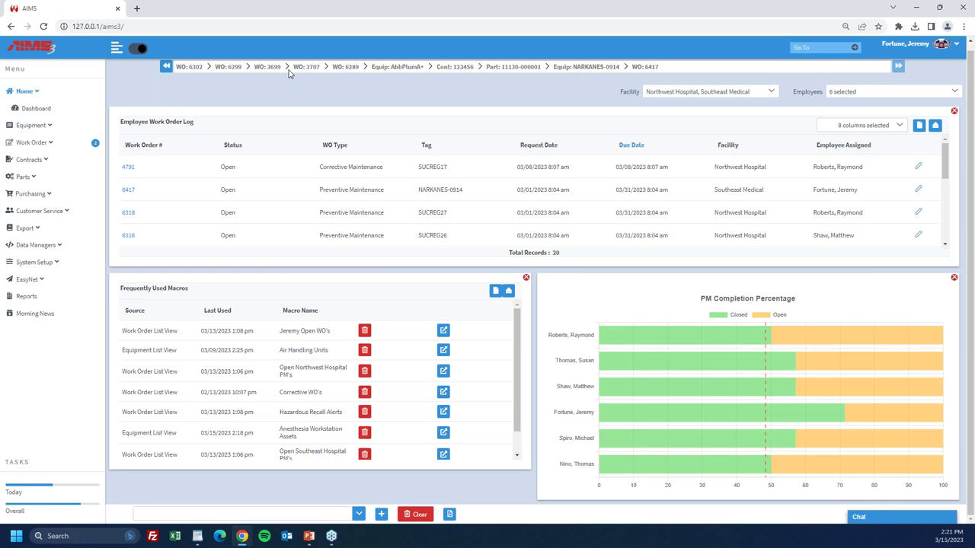
pyautogui.click(957, 46)
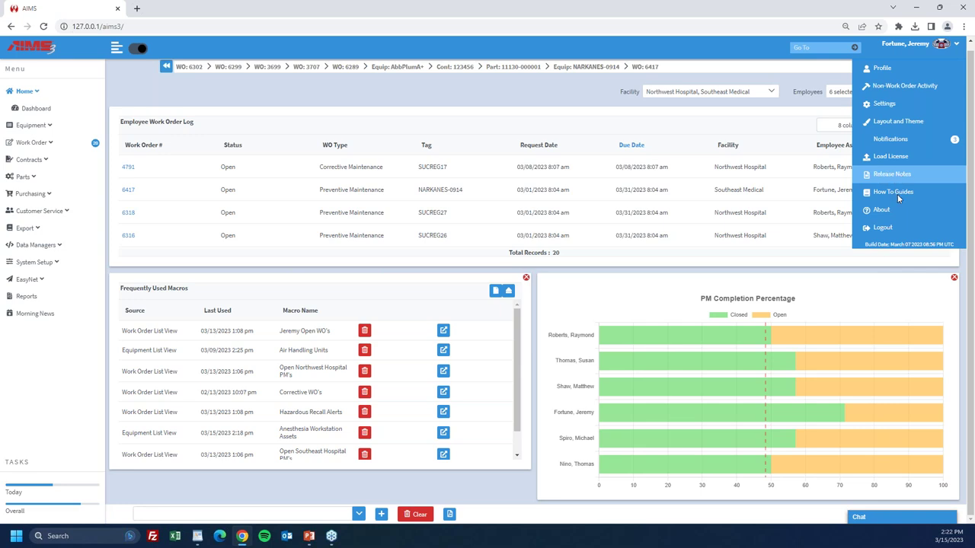
pyautogui.click(897, 194)
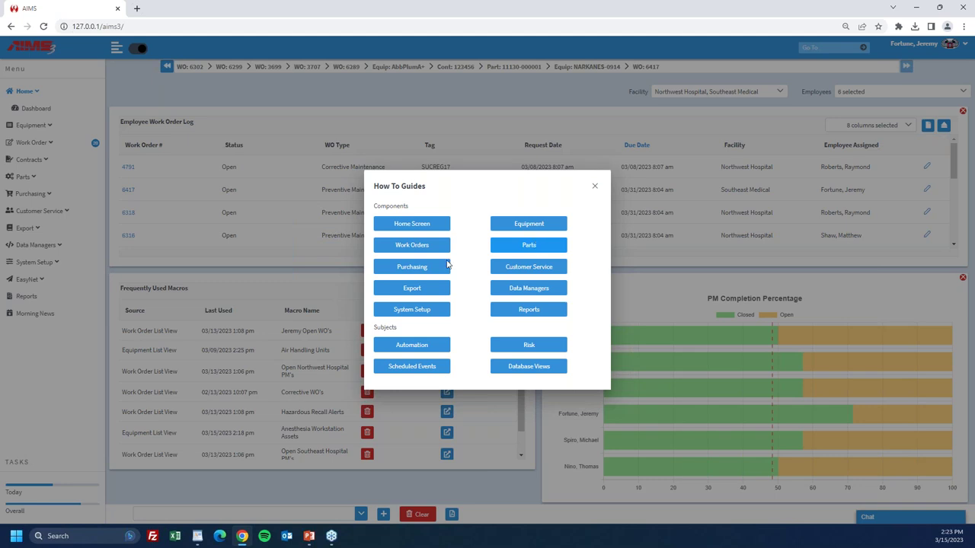
pyautogui.click(407, 249)
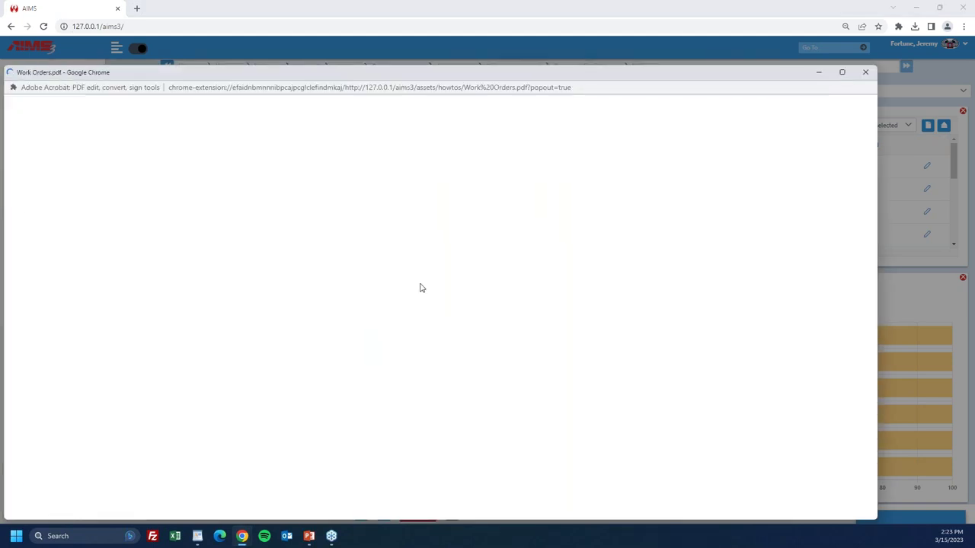
pyautogui.moveTo(408, 73); pyautogui.dragTo(439, 48)
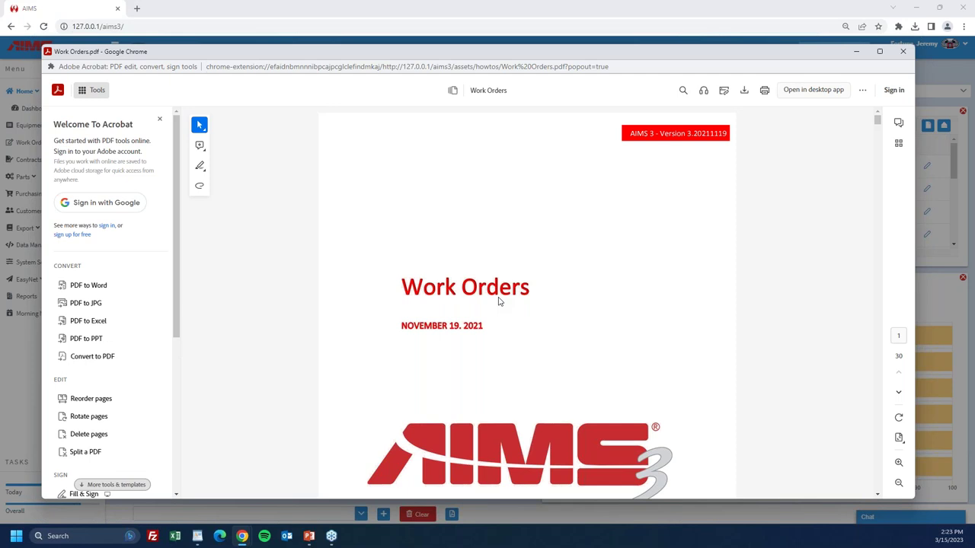
# - Skim the table of contents of the Work Orders guide and close both the guide and the How To Guides list
pyautogui.moveTo(877, 122); pyautogui.dragTo(877, 142)
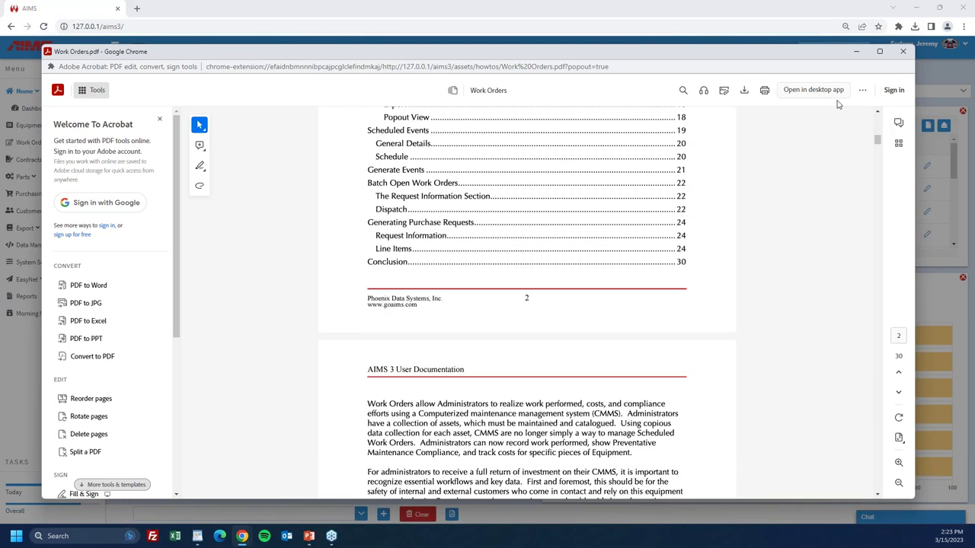
pyautogui.click(902, 51)
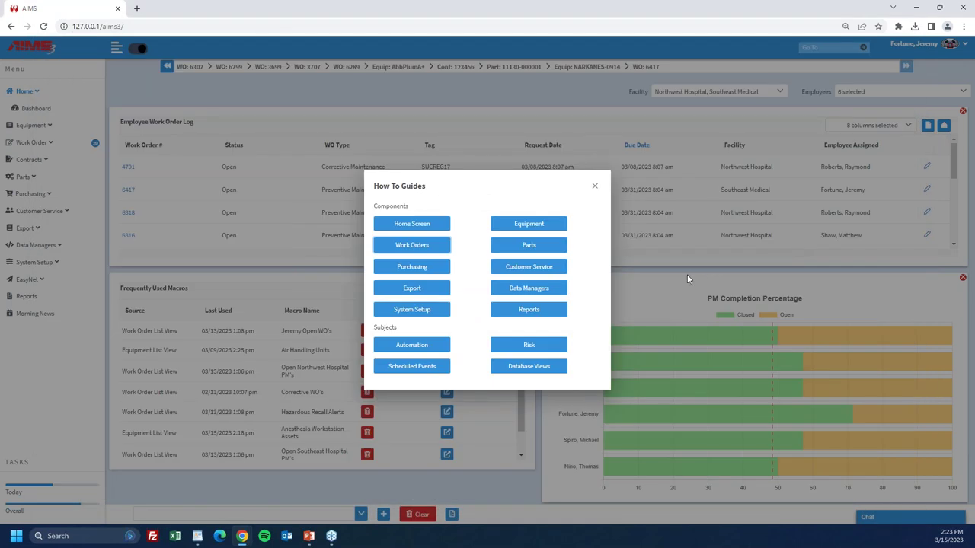
pyautogui.click(593, 186)
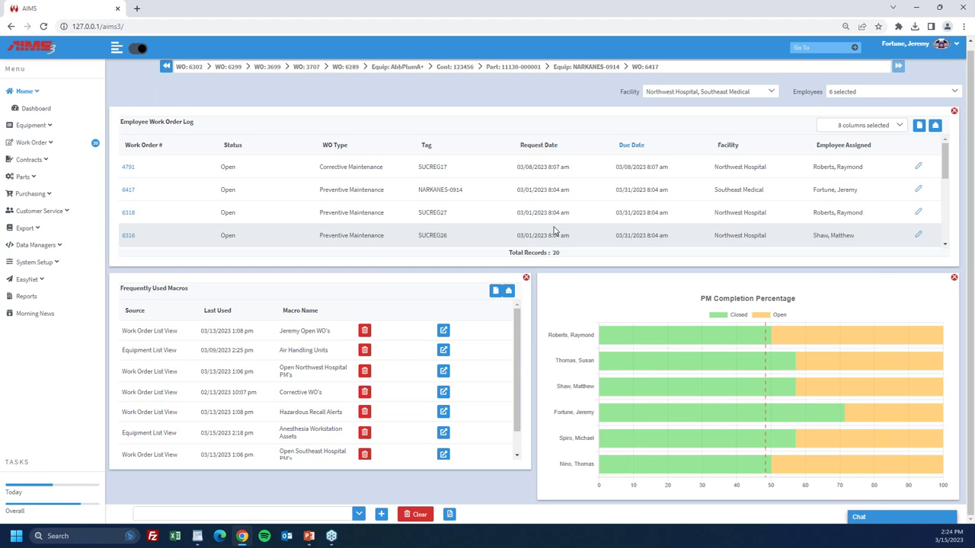
# - Open the Assignment Profiles data manager with the Anesthesia SME profile's details
pyautogui.click(56, 249)
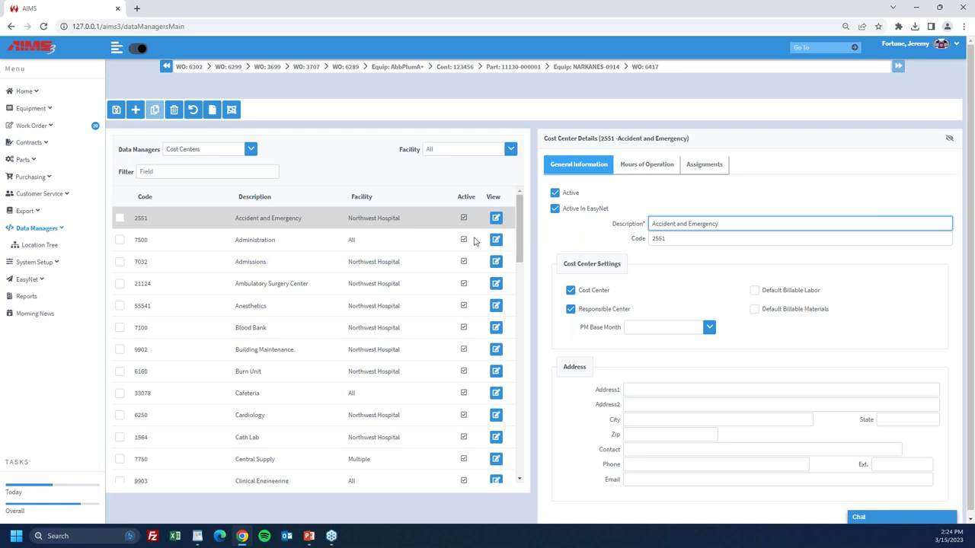
pyautogui.click(250, 150)
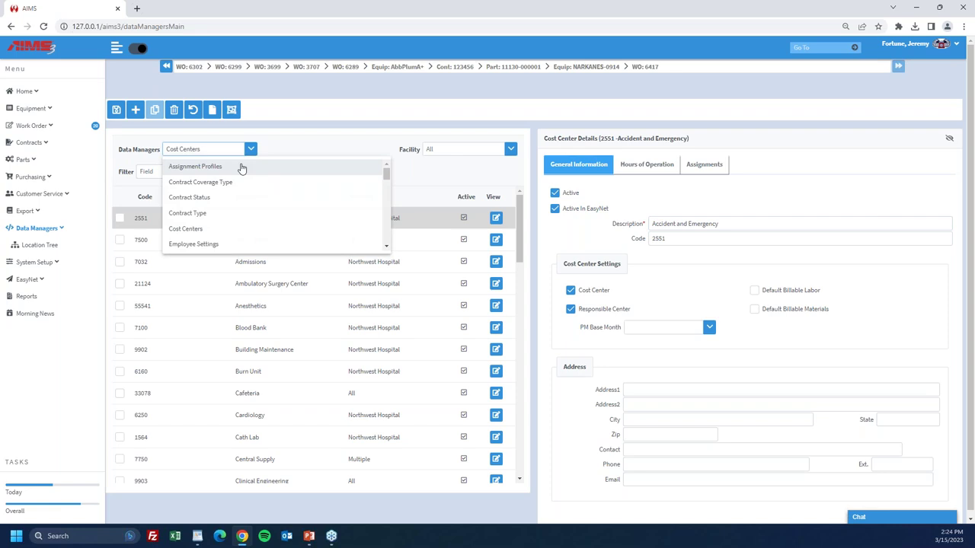
pyautogui.click(243, 167)
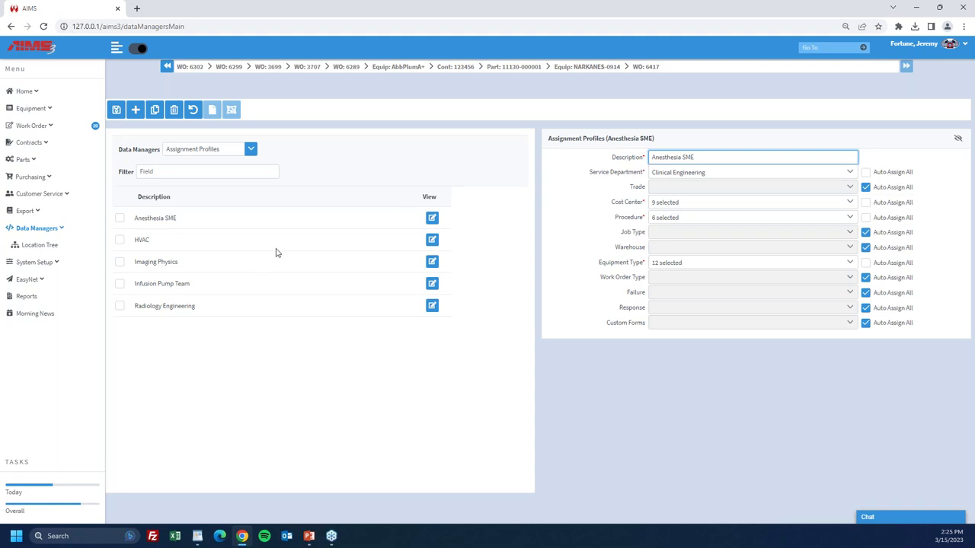
pyautogui.moveTo(135, 218); pyautogui.dragTo(246, 215)
pyautogui.click(318, 222)
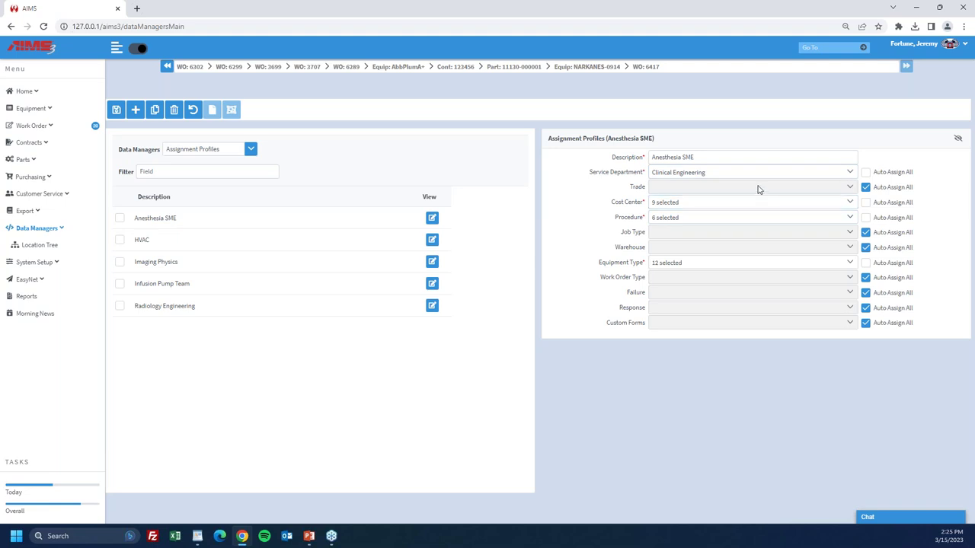
# - Review the cost centers, procedures and equipment types assigned to the Anesthesia SME profile, leaving the selections as they are
pyautogui.click(848, 204)
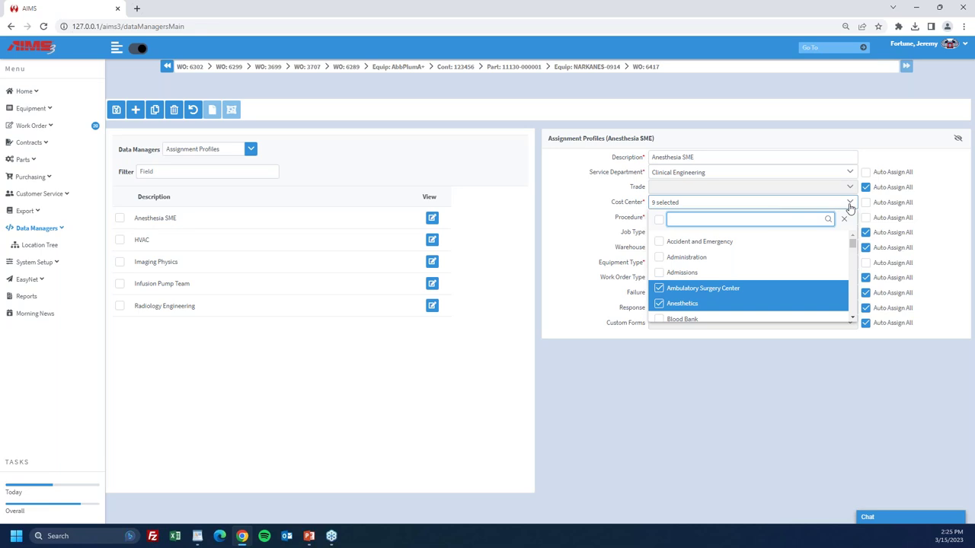
pyautogui.click(806, 358)
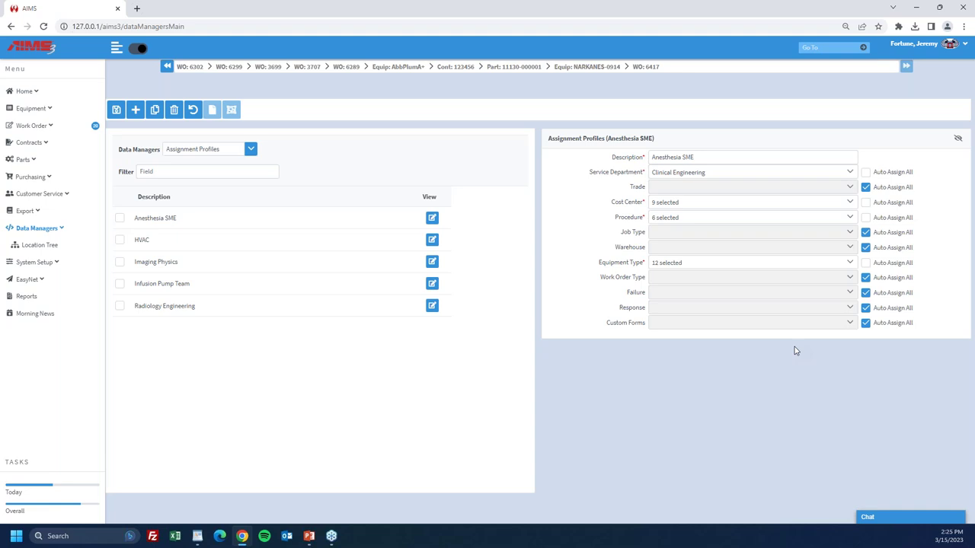
pyautogui.click(849, 218)
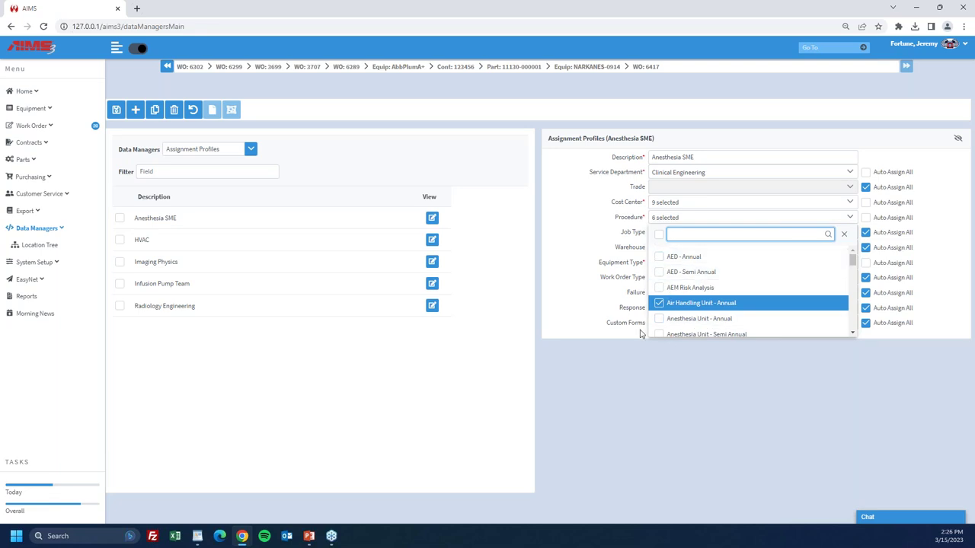
pyautogui.click(712, 362)
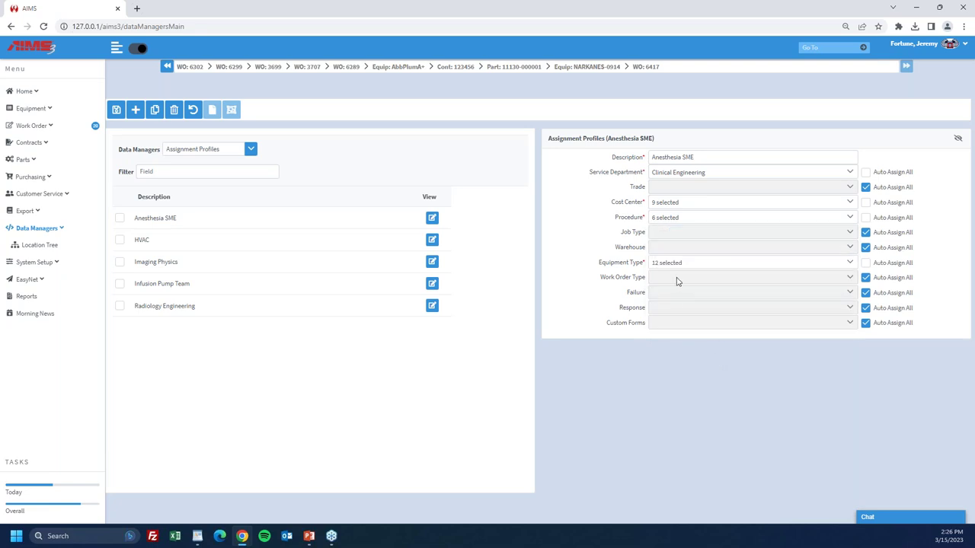
pyautogui.click(849, 264)
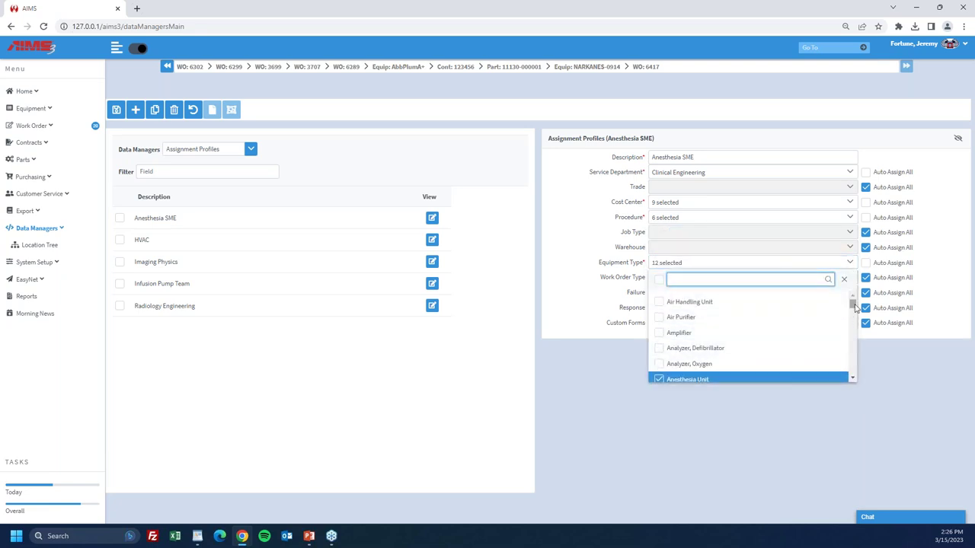
pyautogui.scroll(-1, 854, 306)
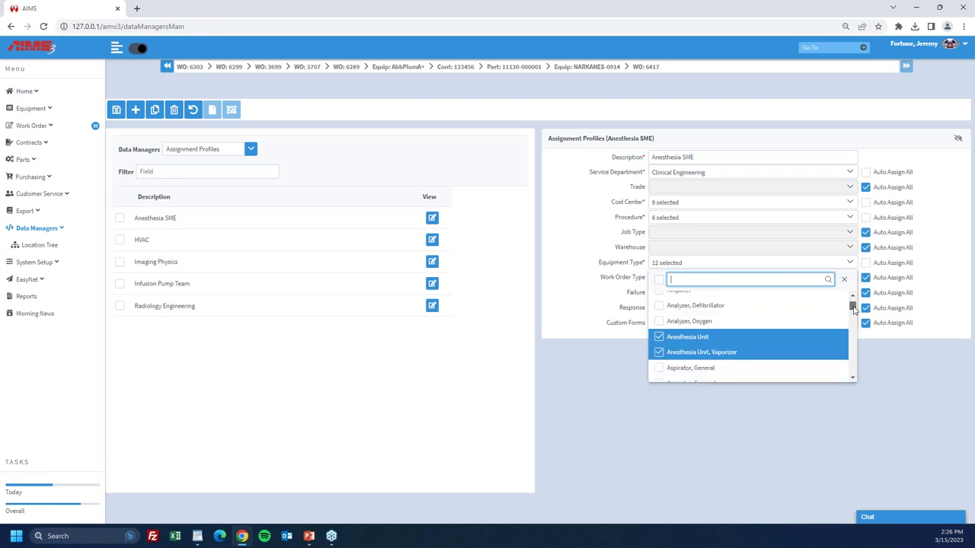
pyautogui.click(736, 402)
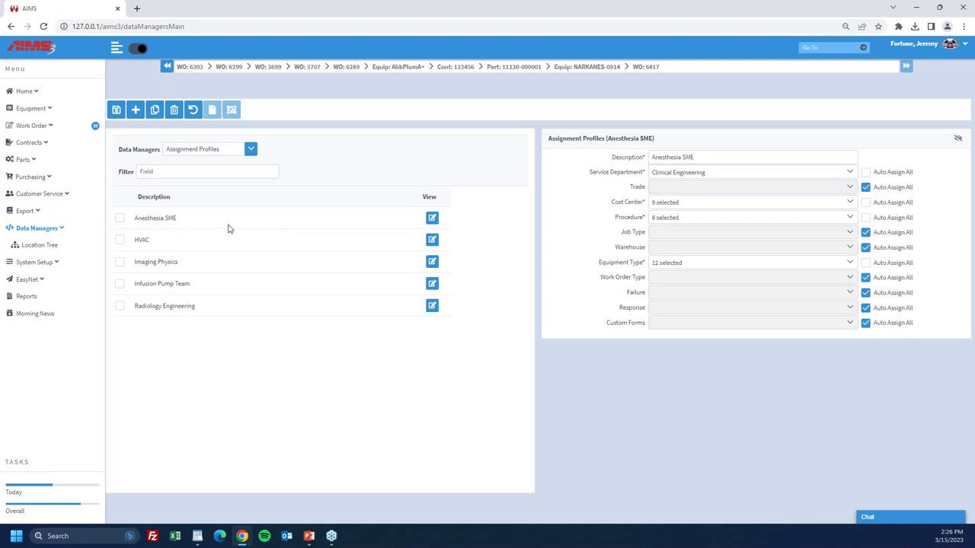
# - Open the Infusion Pump Team assignment profile and review its cost center, procedure and equipment type
pyautogui.moveTo(134, 218); pyautogui.dragTo(178, 218)
pyautogui.click(120, 285)
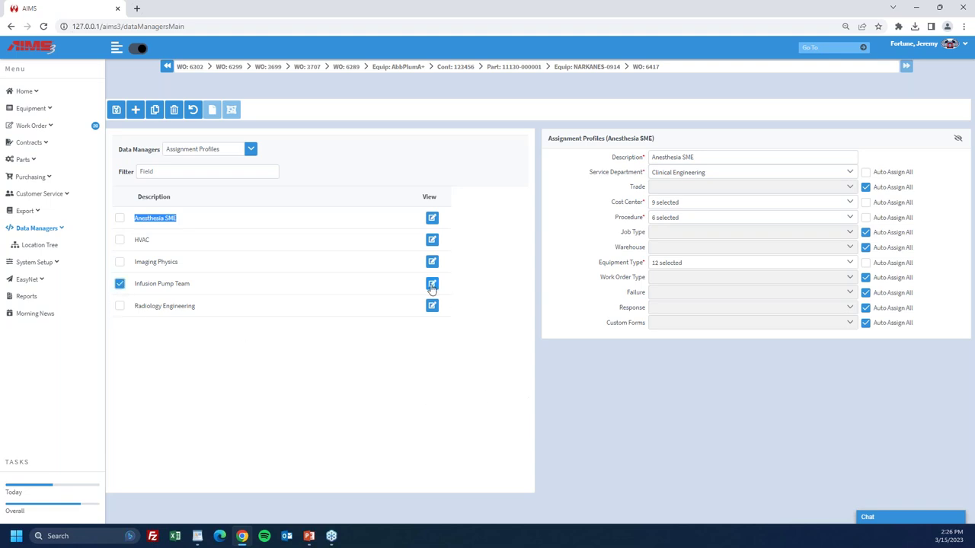
pyautogui.click(431, 287)
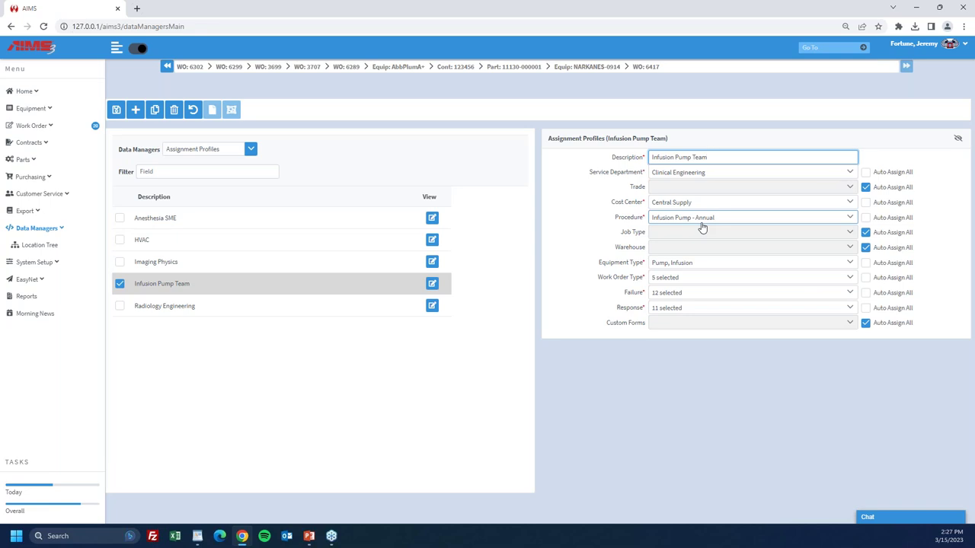
pyautogui.click(702, 267)
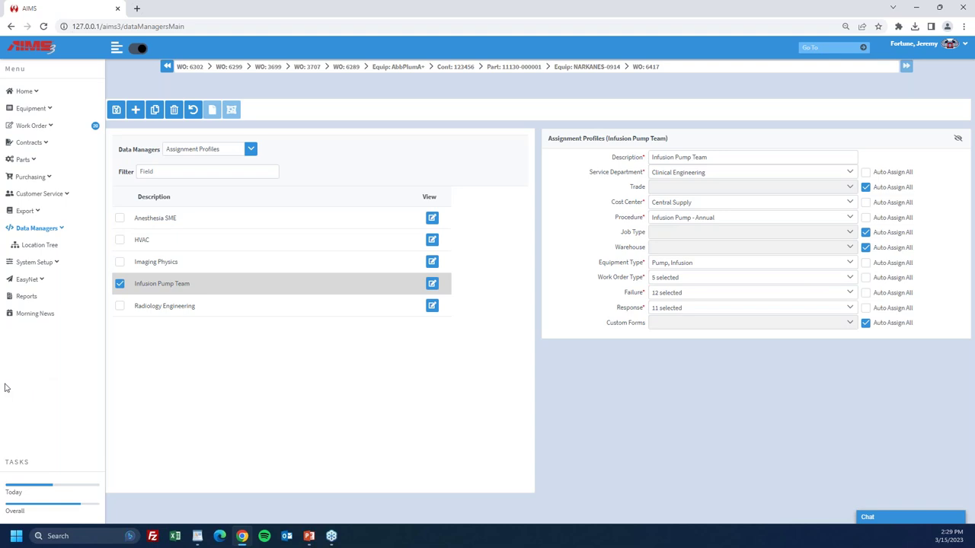
# - Open the Automation rules in System Setup and review the trigger, condition and action of the PM Preventable rule
pyautogui.click(60, 262)
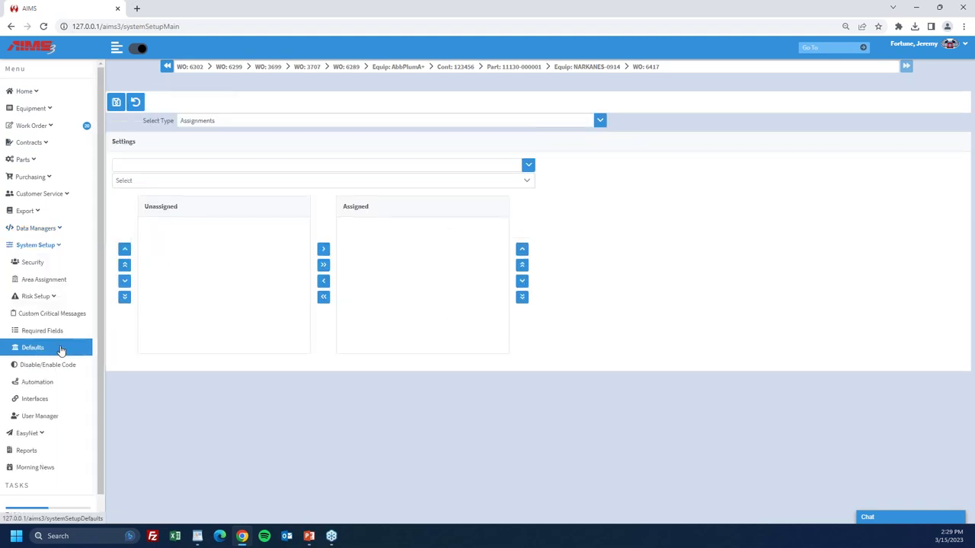
pyautogui.click(61, 387)
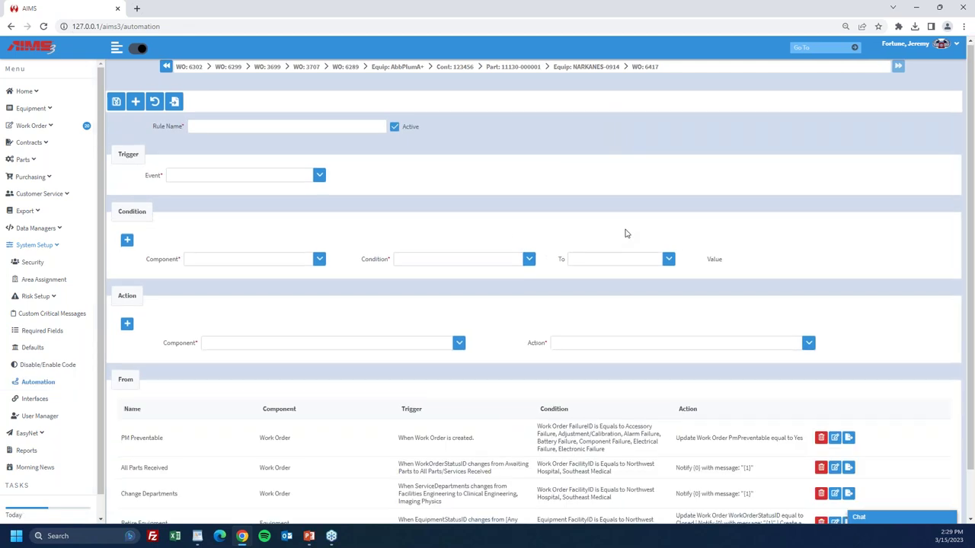
pyautogui.scroll(-2, 628, 232)
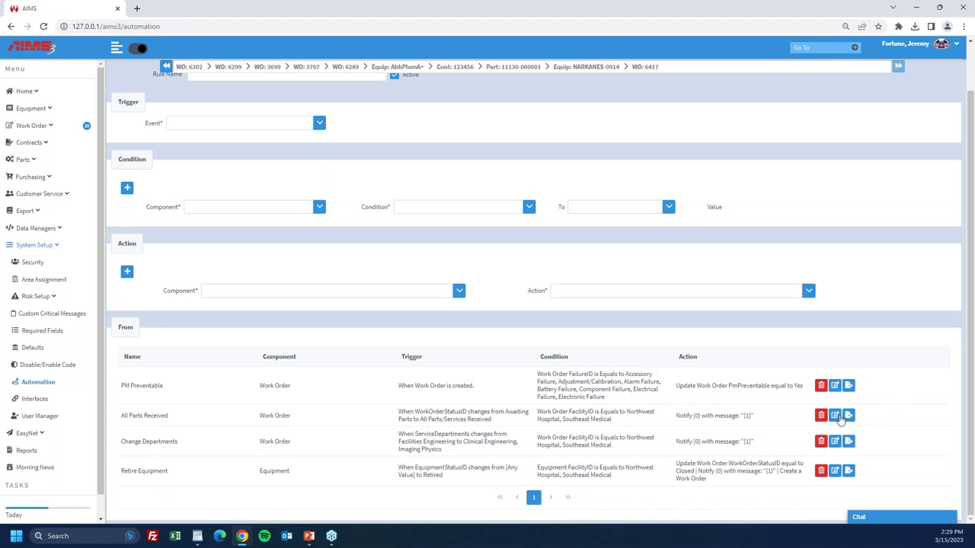
pyautogui.click(836, 387)
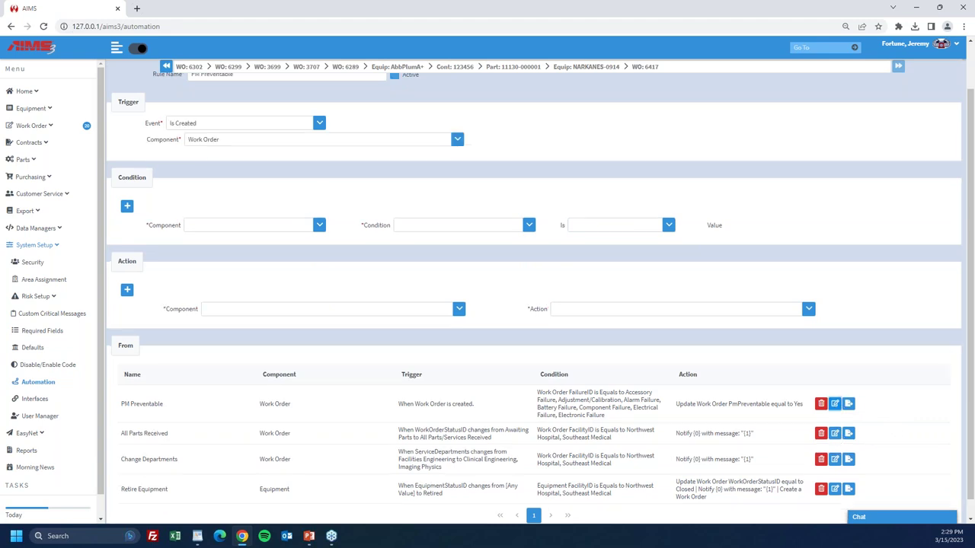
pyautogui.scroll(1, 799, 350)
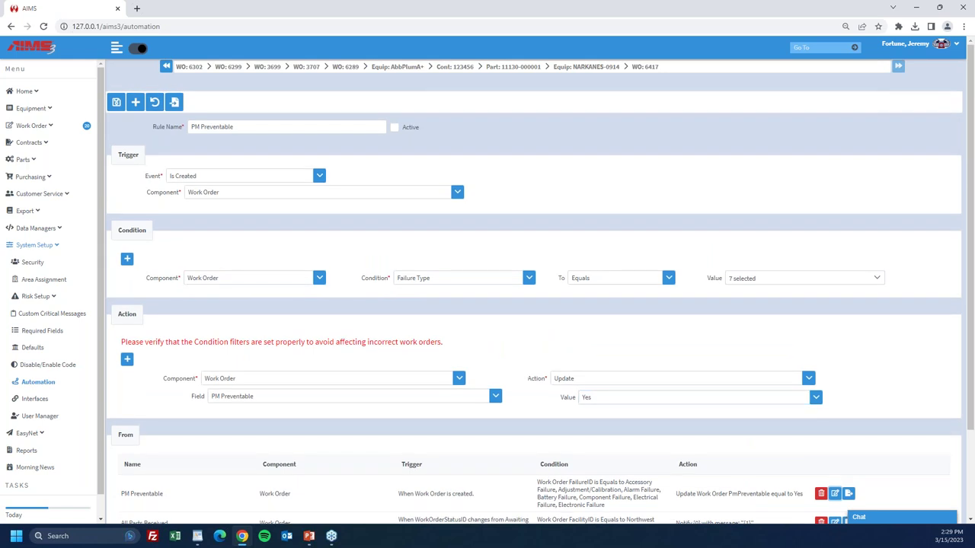
pyautogui.click(197, 536)
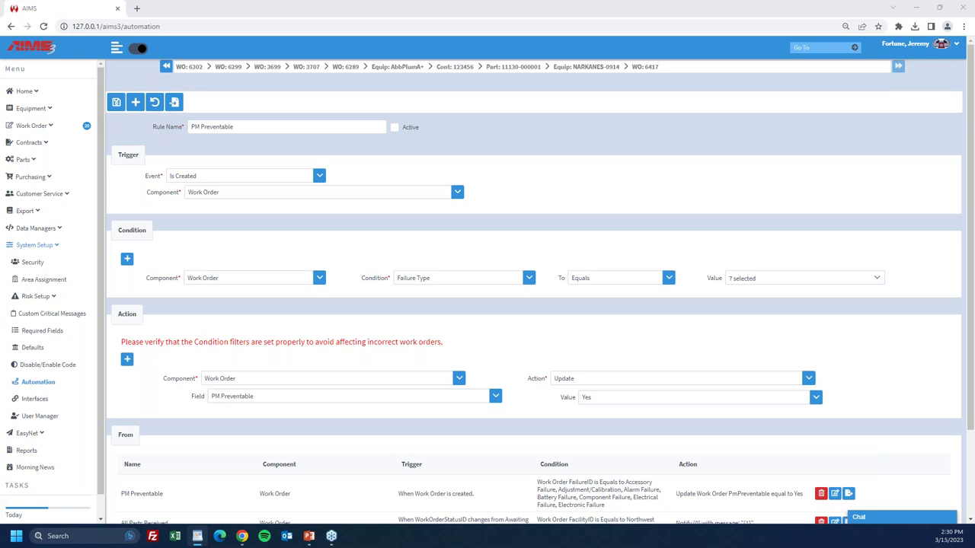
# - Load the All Parts Received automation rule and review its status-change trigger, facility condition and notification action
pyautogui.scroll(-3, 914, 342)
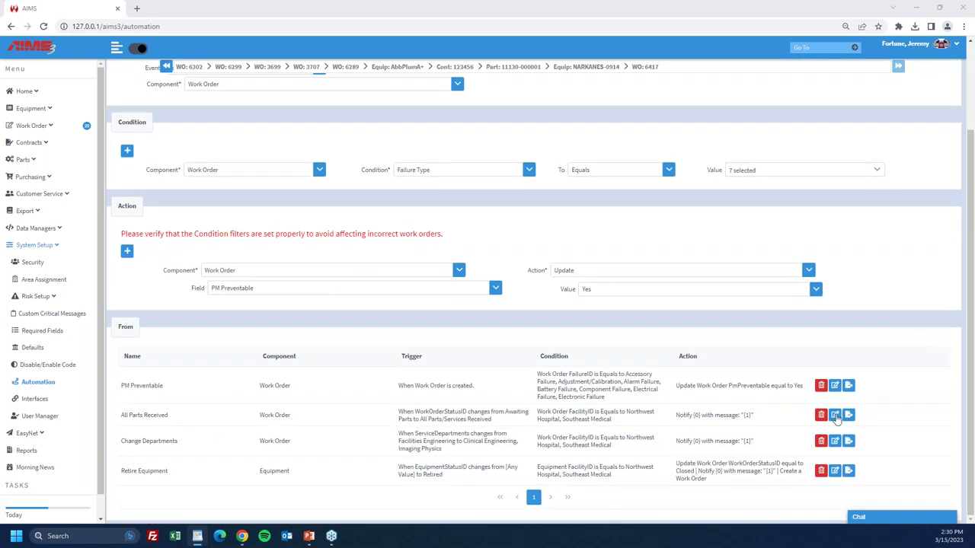
pyautogui.click(835, 415)
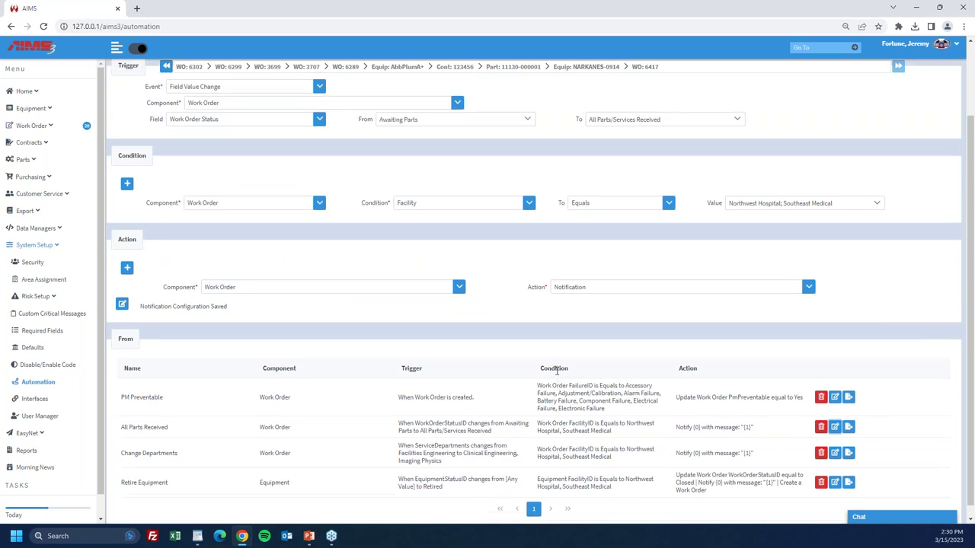
pyautogui.scroll(2, 558, 373)
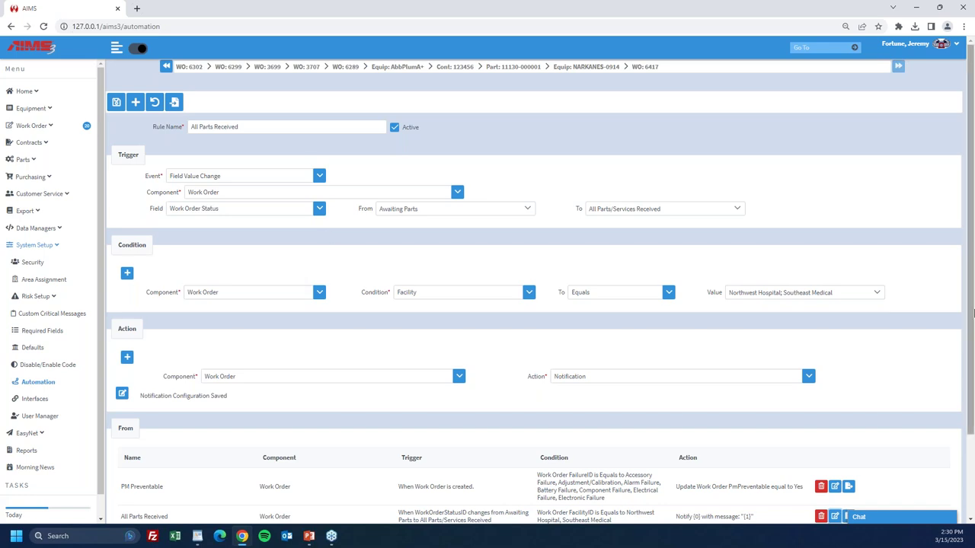
# - Review the Retire Equipment automation rule's trigger, condition and actions, and reload the PM Preventable rule
pyautogui.scroll(-1, 936, 307)
pyautogui.scroll(-3, 936, 307)
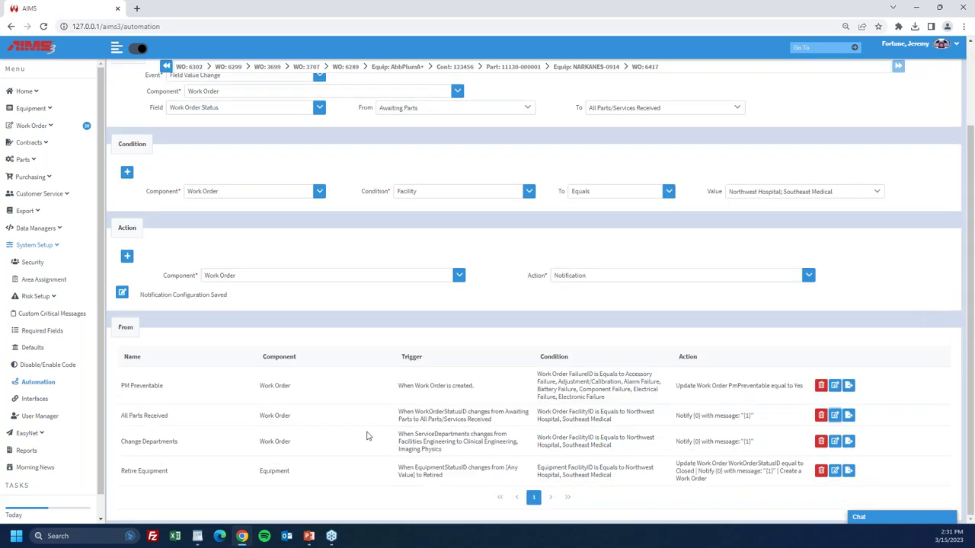
pyautogui.click(834, 470)
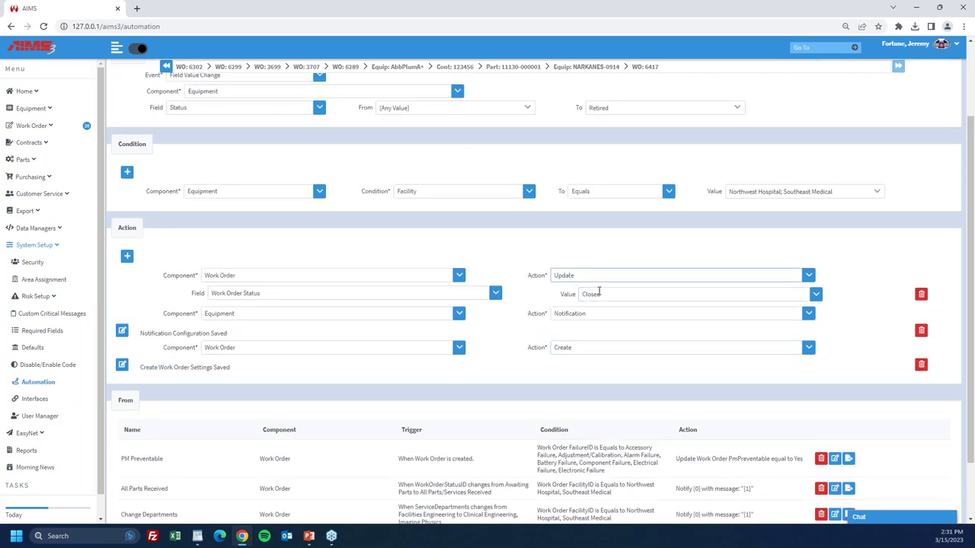
pyautogui.scroll(2, 597, 288)
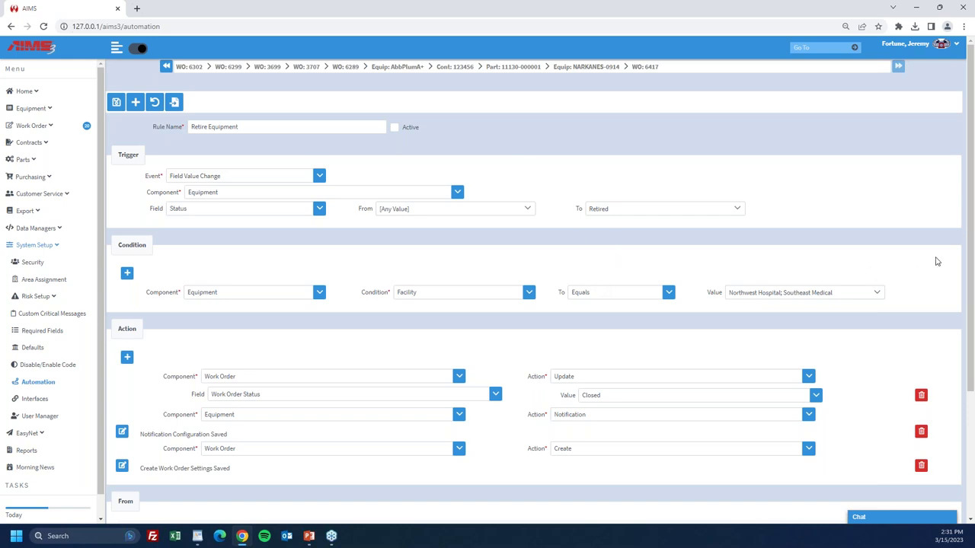
pyautogui.scroll(-3, 930, 270)
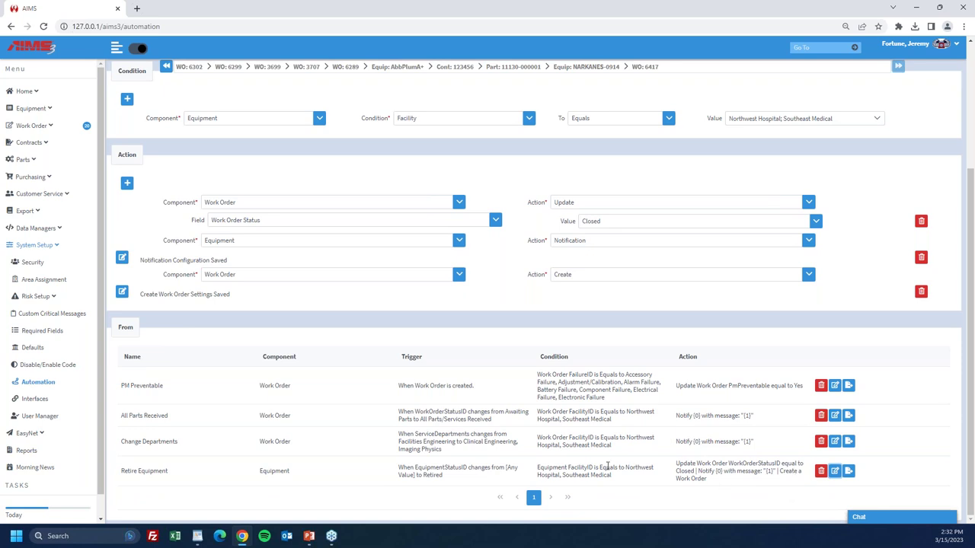
pyautogui.click(834, 386)
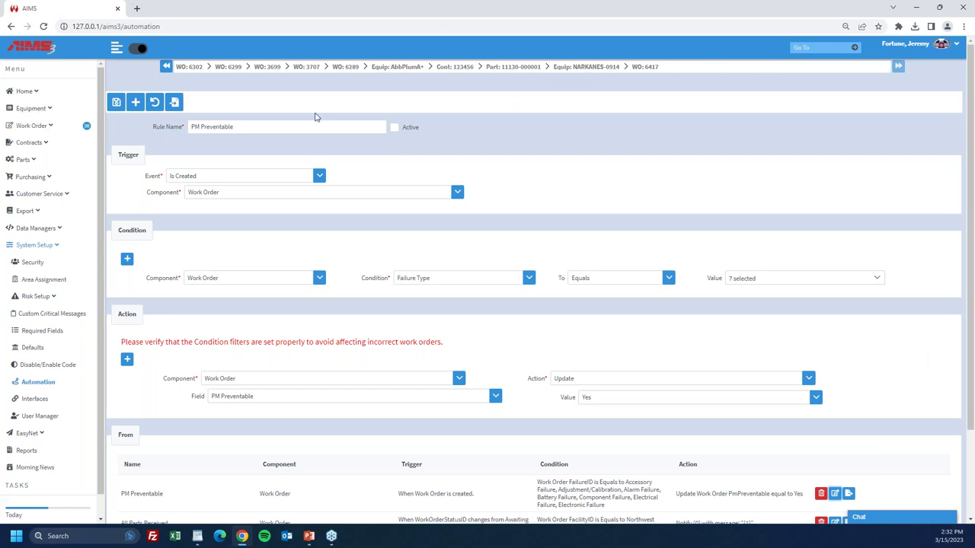
# - Open the update details of work order 6417 and view the PM Preventable choices without picking one
pyautogui.click(646, 67)
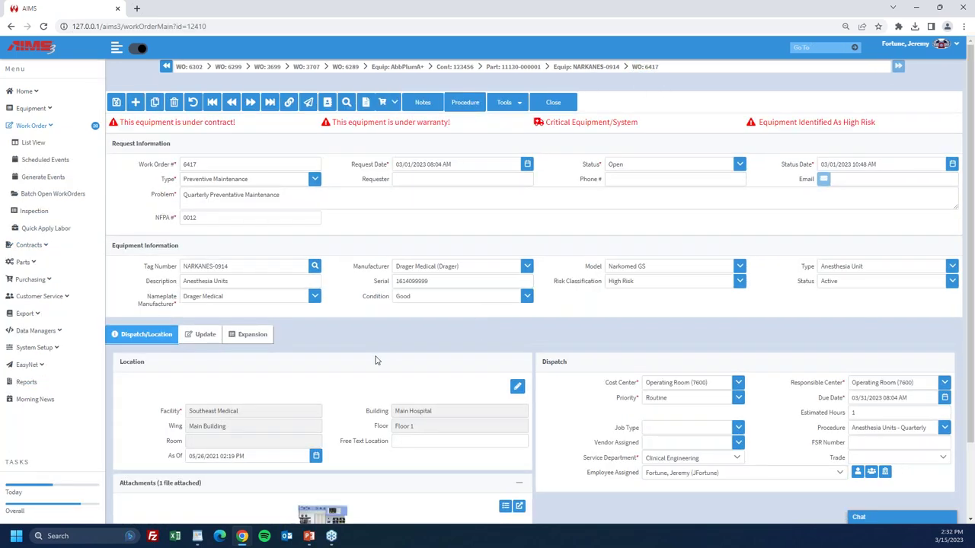
pyautogui.click(196, 335)
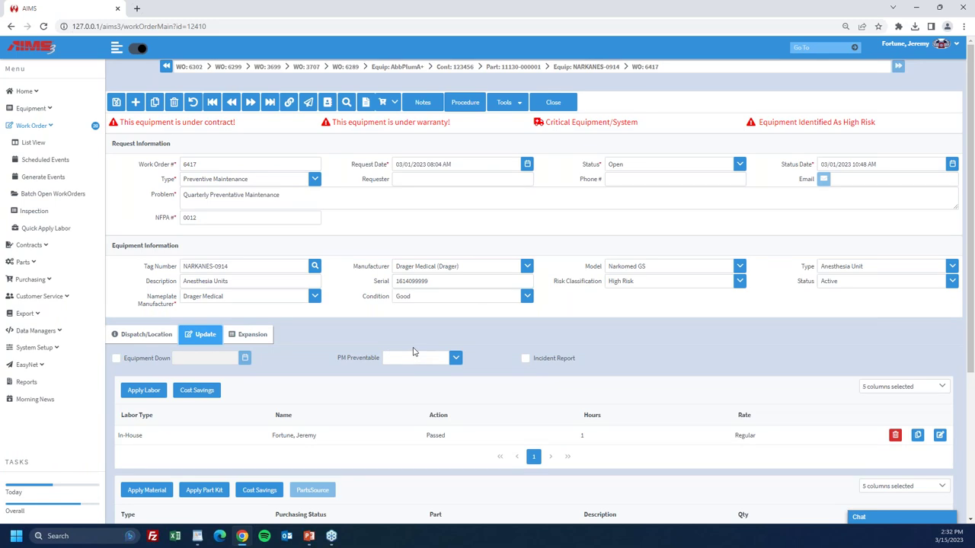
pyautogui.scroll(-1, 413, 353)
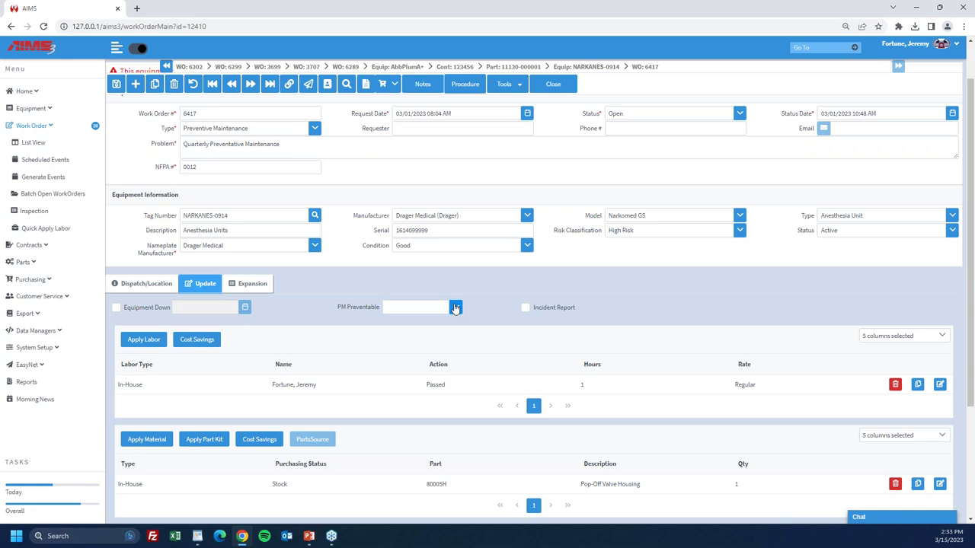
pyautogui.click(457, 311)
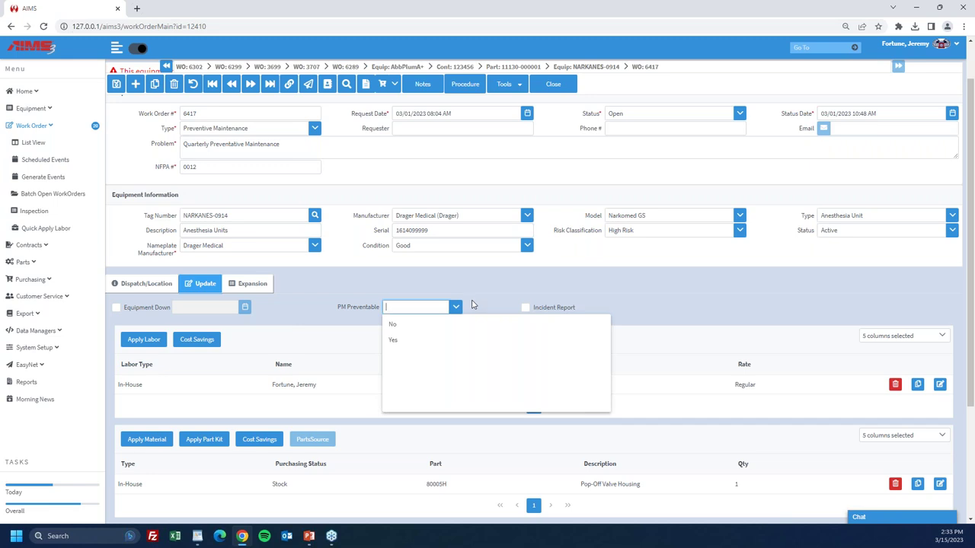
pyautogui.click(324, 319)
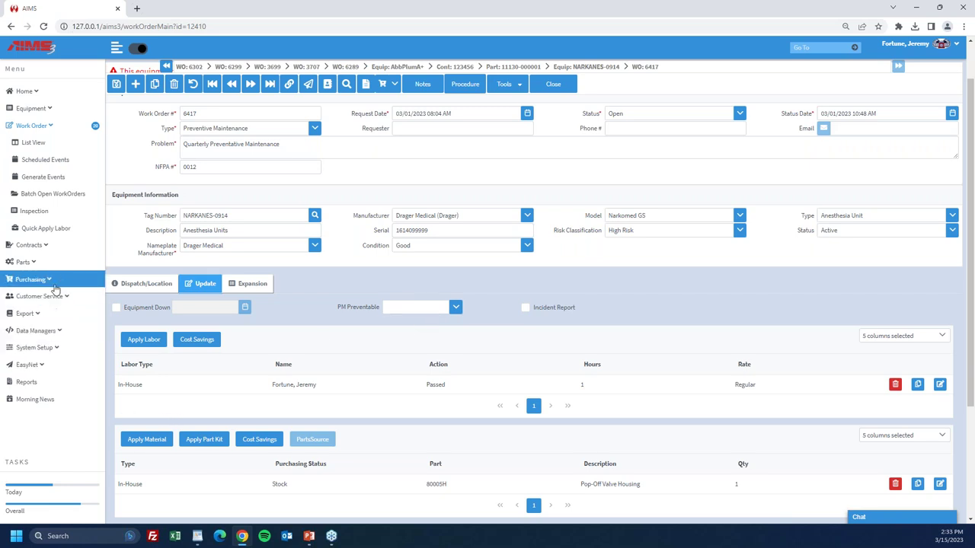
# - Return to the Automation page in System Setup and look over the list of existing rules
pyautogui.click(59, 335)
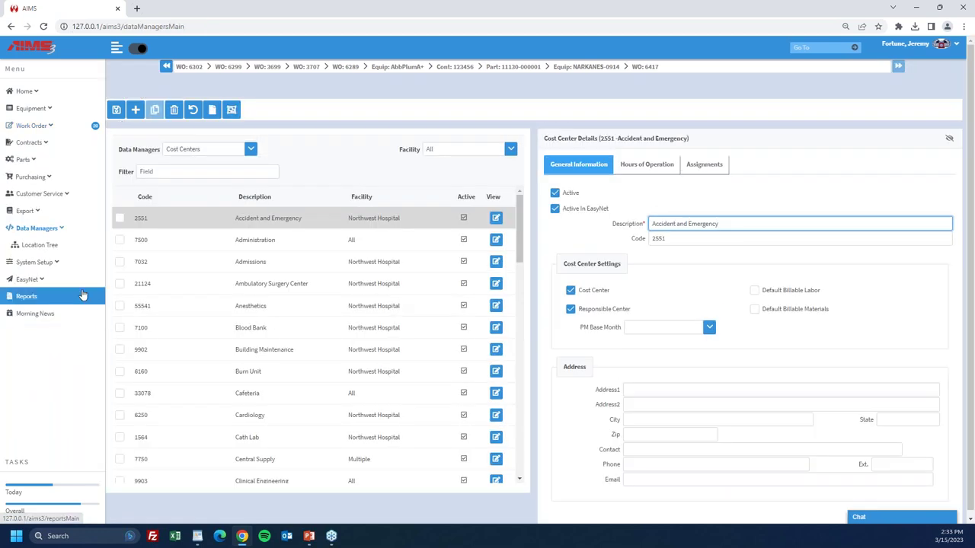
pyautogui.click(53, 262)
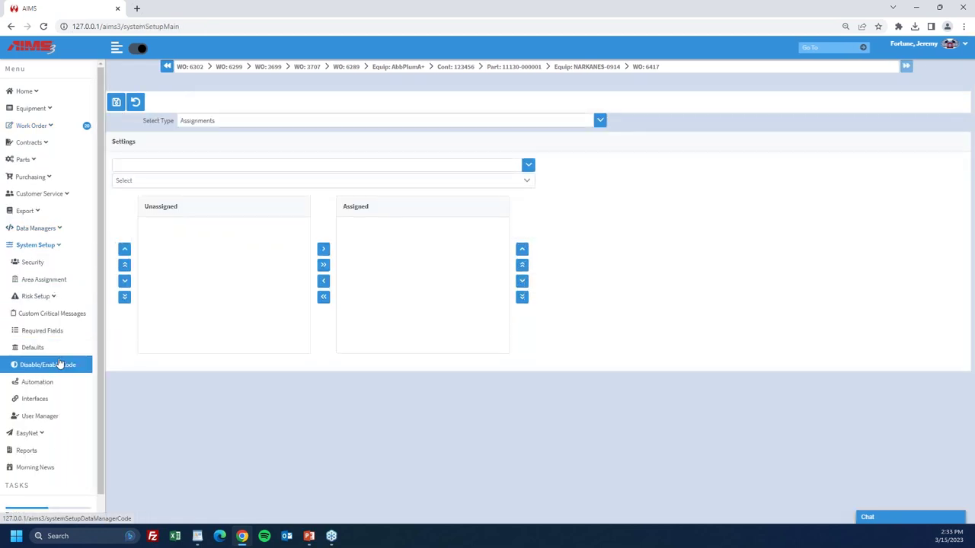
pyautogui.click(45, 382)
pyautogui.scroll(-2, 808, 375)
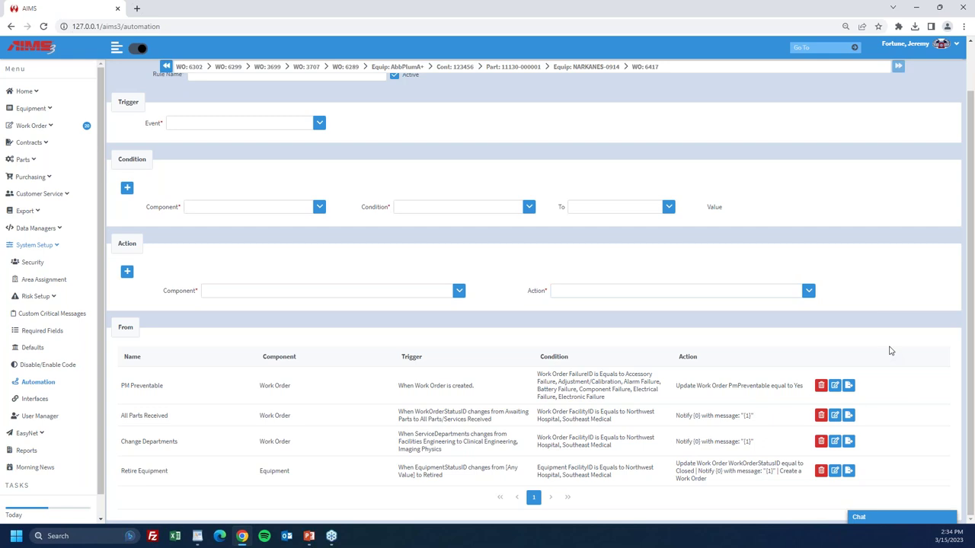
pyautogui.scroll(1, 863, 307)
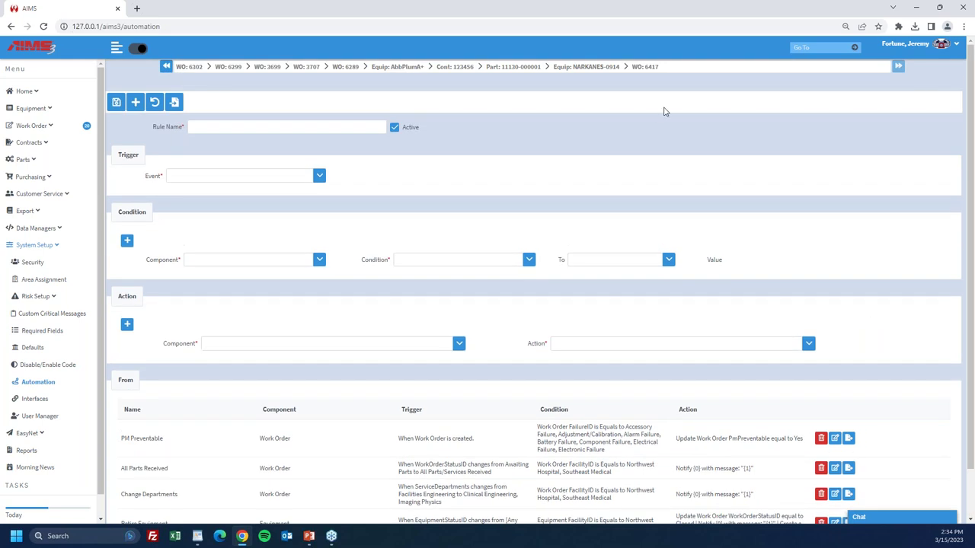
# - Open the NARKANES-0914 equipment record, expand its contract information and open the linked contract record
pyautogui.click(587, 67)
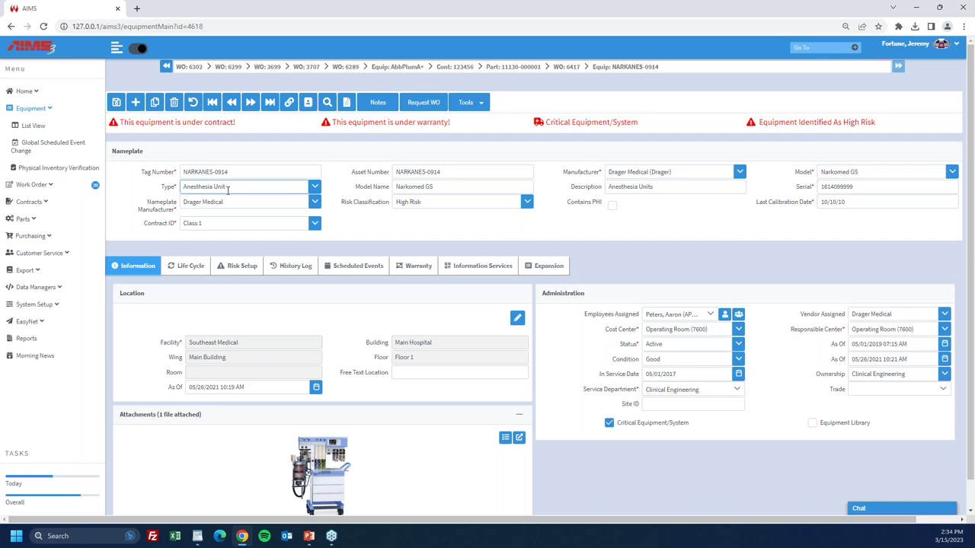
pyautogui.click(334, 287)
pyautogui.click(179, 127)
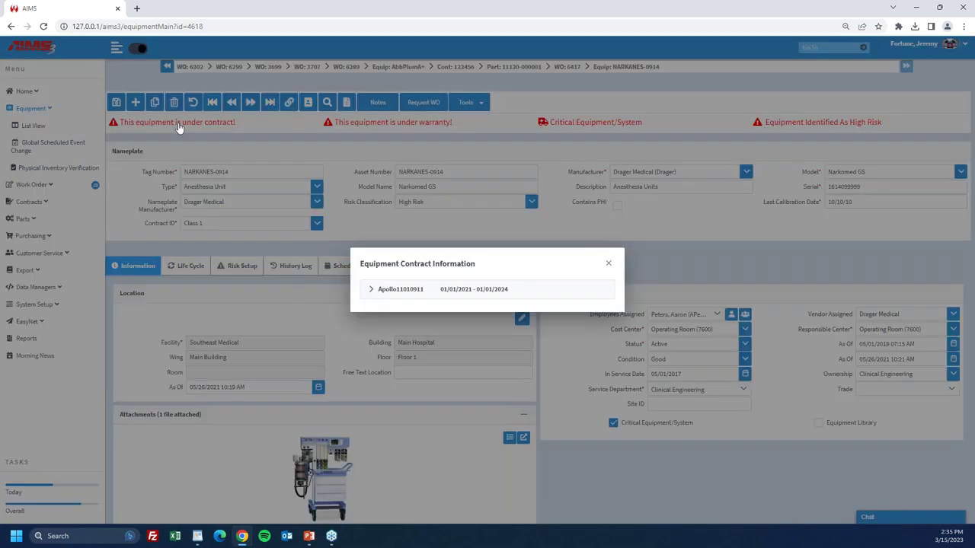
pyautogui.click(376, 290)
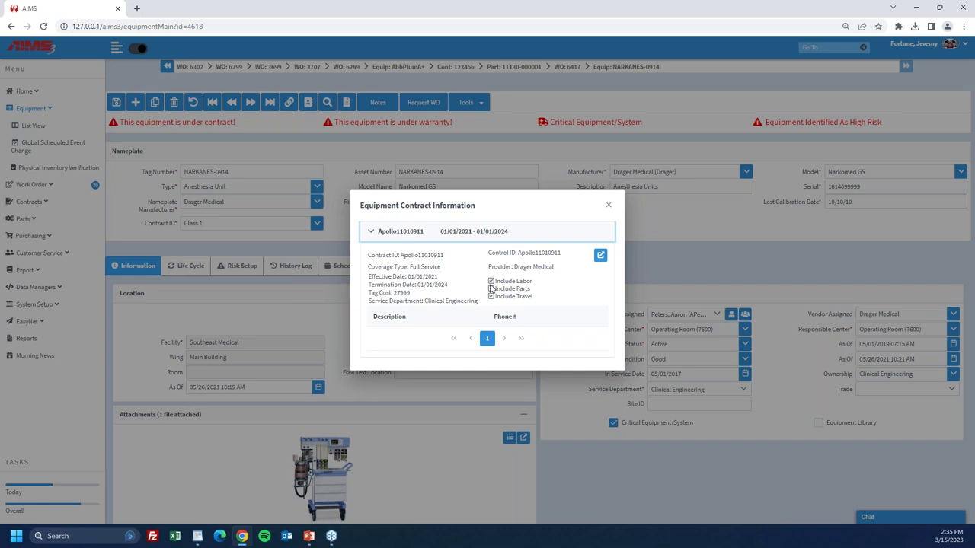
pyautogui.click(600, 255)
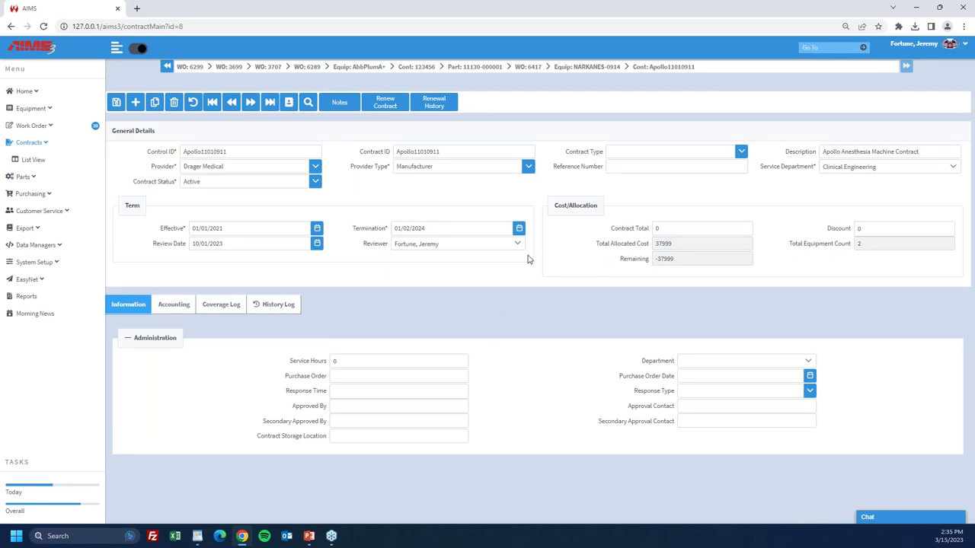
# - Return to the NARKANES-0914 equipment record, view its risk setup and go back to its general information
pyautogui.click(586, 68)
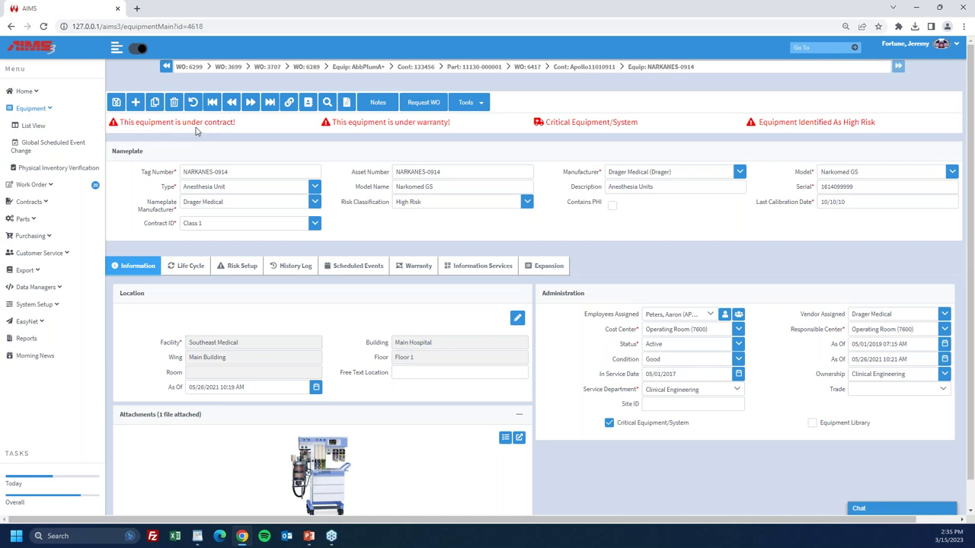
pyautogui.click(239, 266)
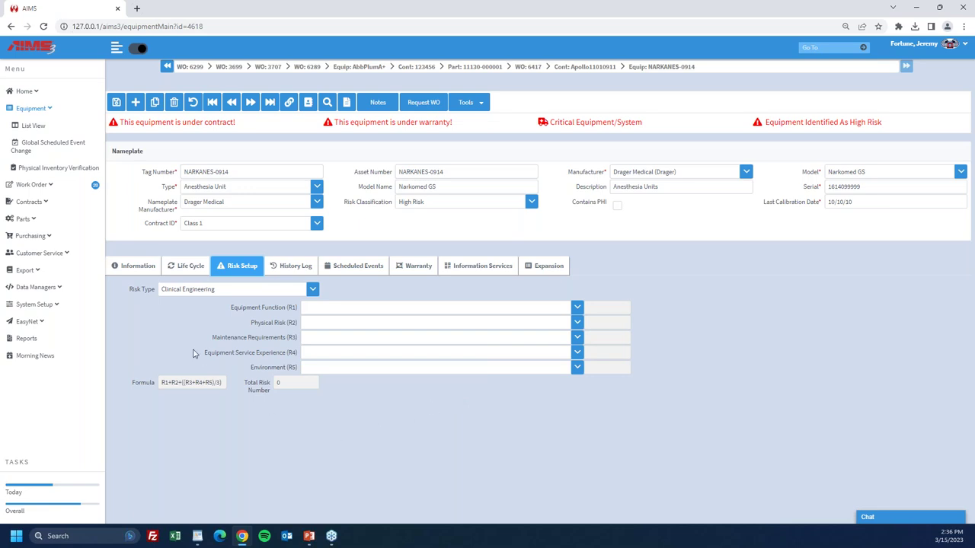
pyautogui.click(148, 270)
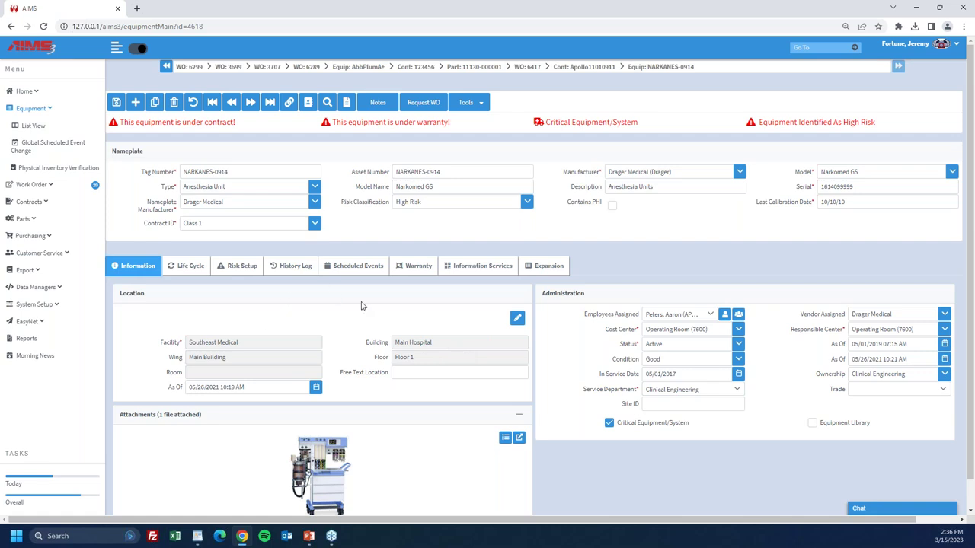
# - Start a new scheduled event for the NARKANES-0914 equipment and set its work order type to Battery Replacement
pyautogui.click(355, 268)
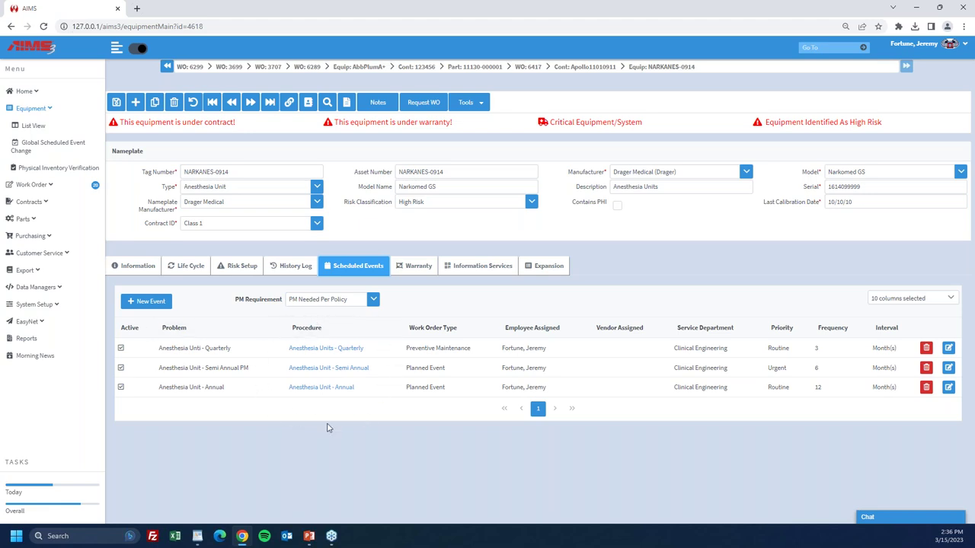
pyautogui.click(145, 303)
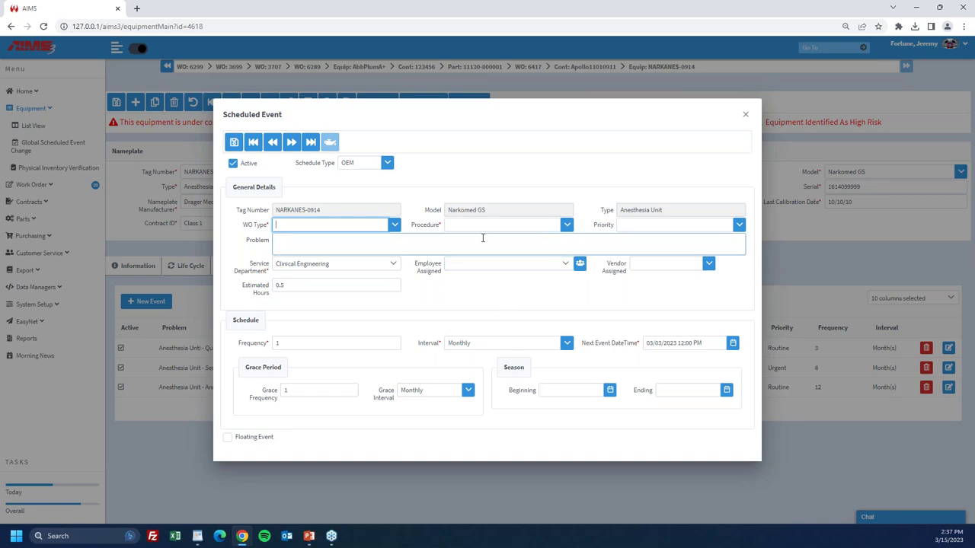
pyautogui.click(395, 225)
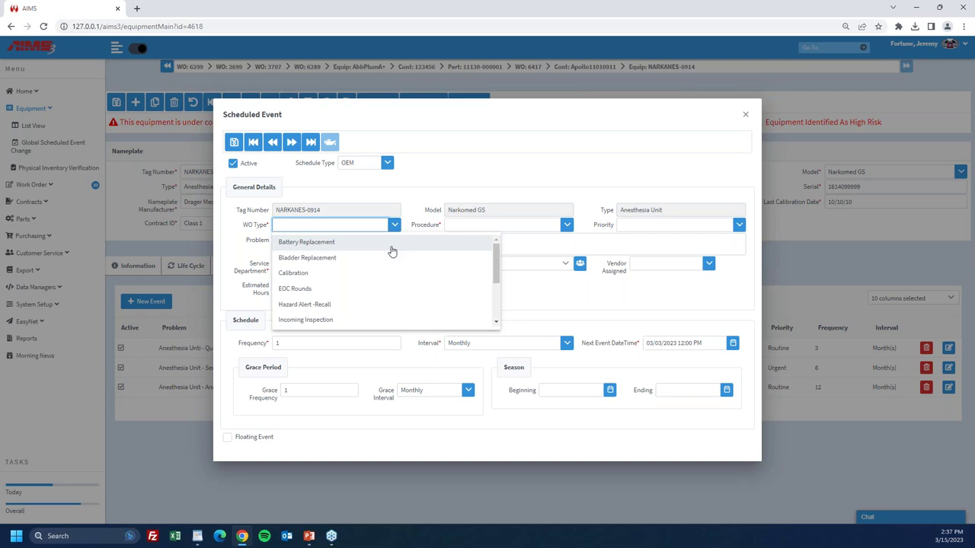
pyautogui.click(391, 247)
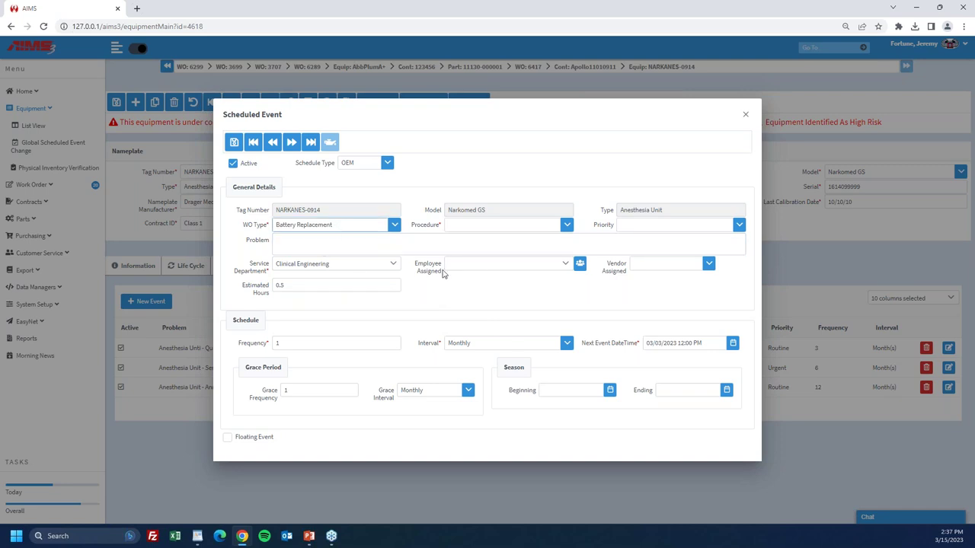
# - Review the new event's procedure, problem, employee, estimated hours, frequency, interval and grace period settings without changing any of them
pyautogui.click(567, 225)
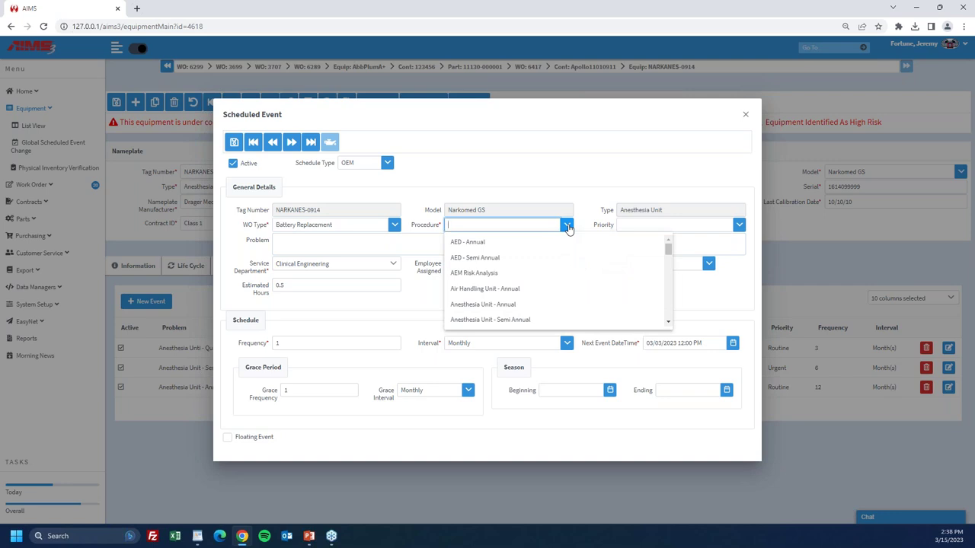
pyautogui.click(417, 299)
pyautogui.click(302, 245)
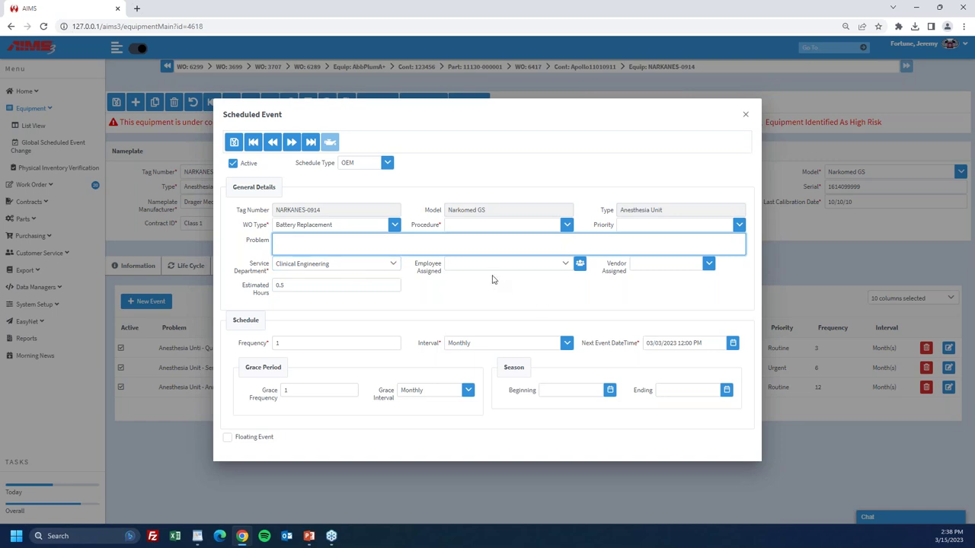
pyautogui.click(566, 266)
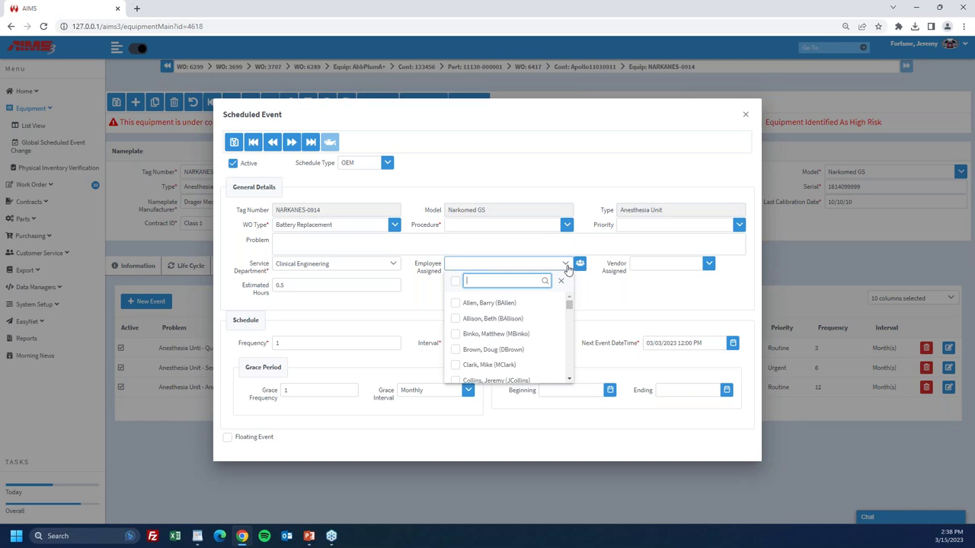
pyautogui.click(320, 298)
pyautogui.click(297, 285)
pyautogui.doubleClick(399, 290)
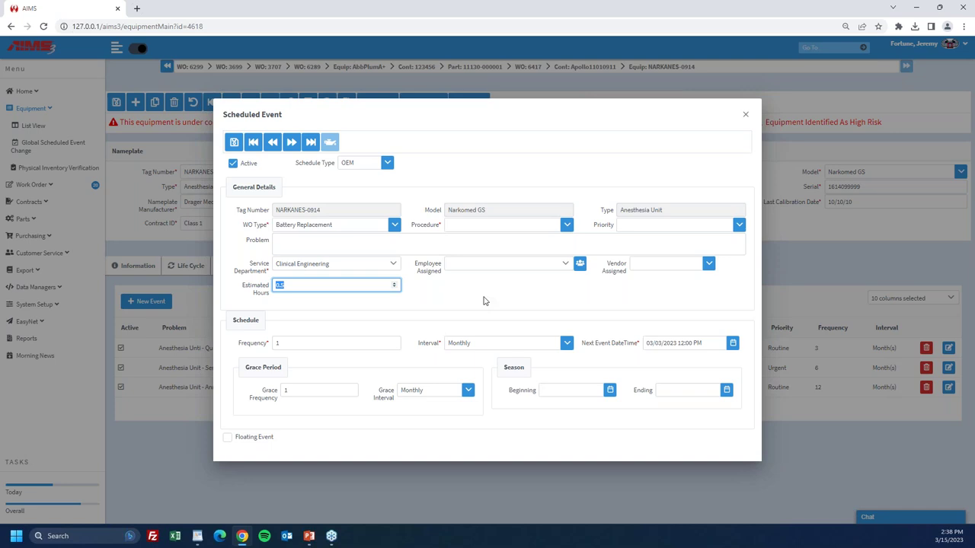
pyautogui.click(296, 343)
pyautogui.click(566, 343)
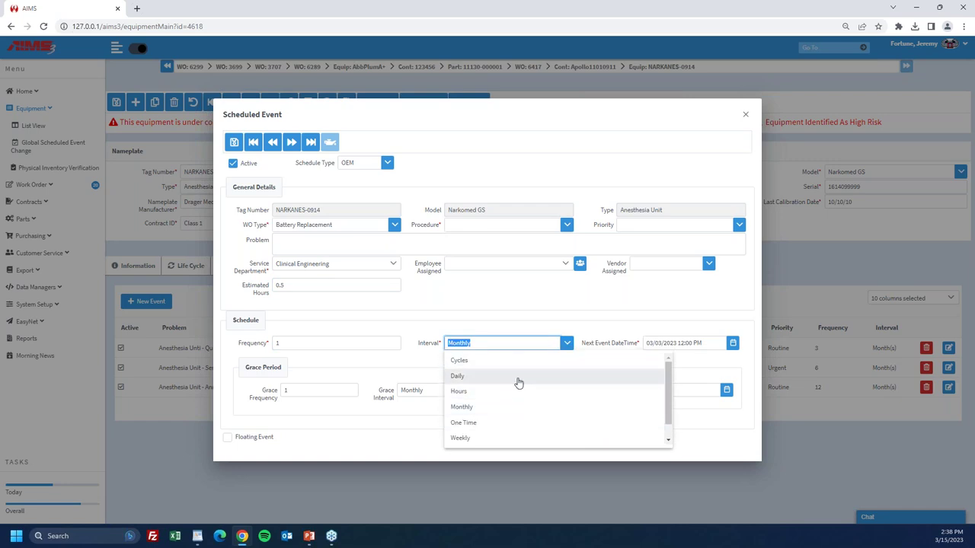
pyautogui.click(500, 299)
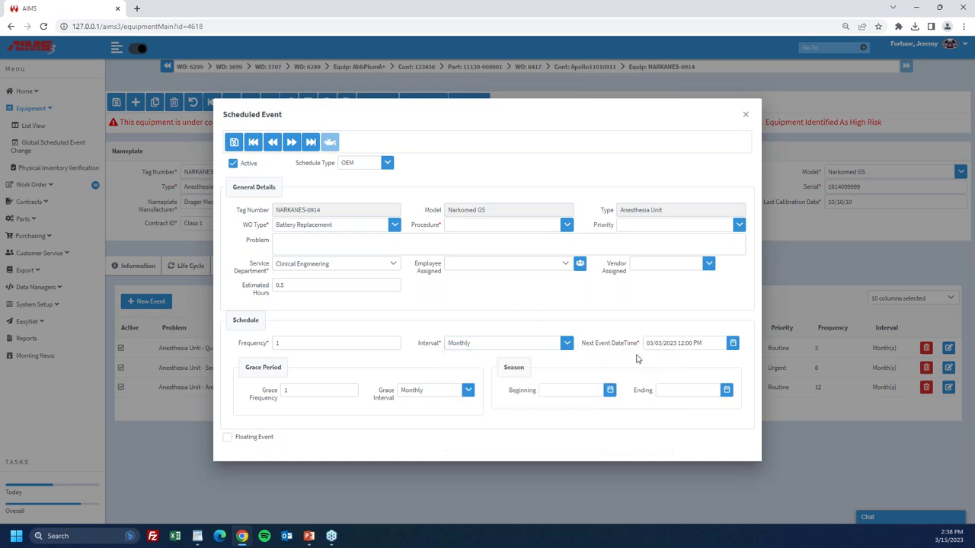
pyautogui.click(309, 391)
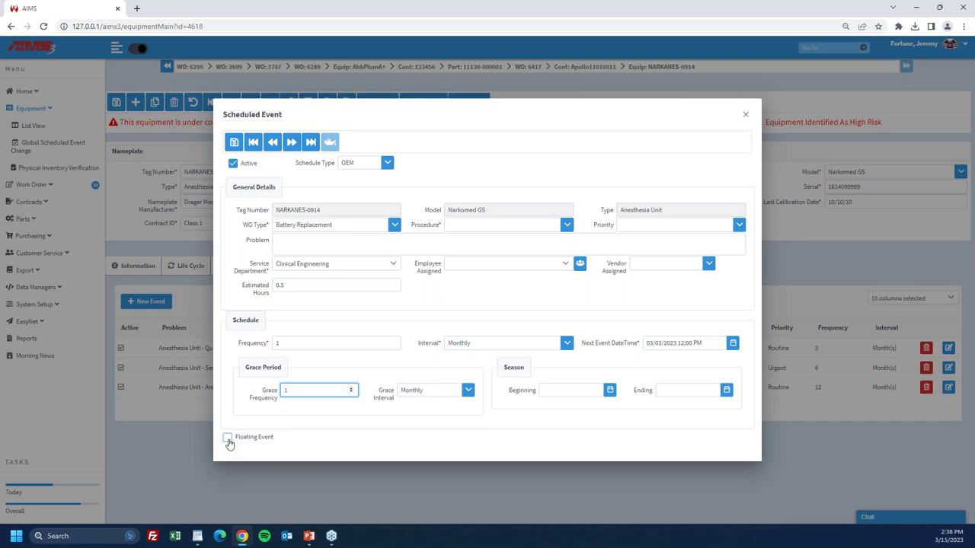
# - Set the new event's schedule type to AEM and its work order type to Project
pyautogui.click(388, 163)
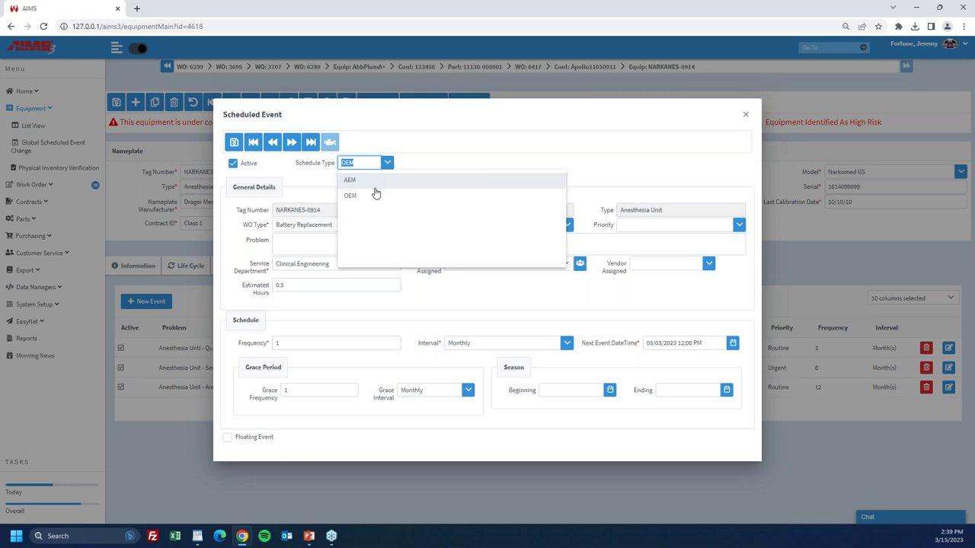
pyautogui.click(374, 186)
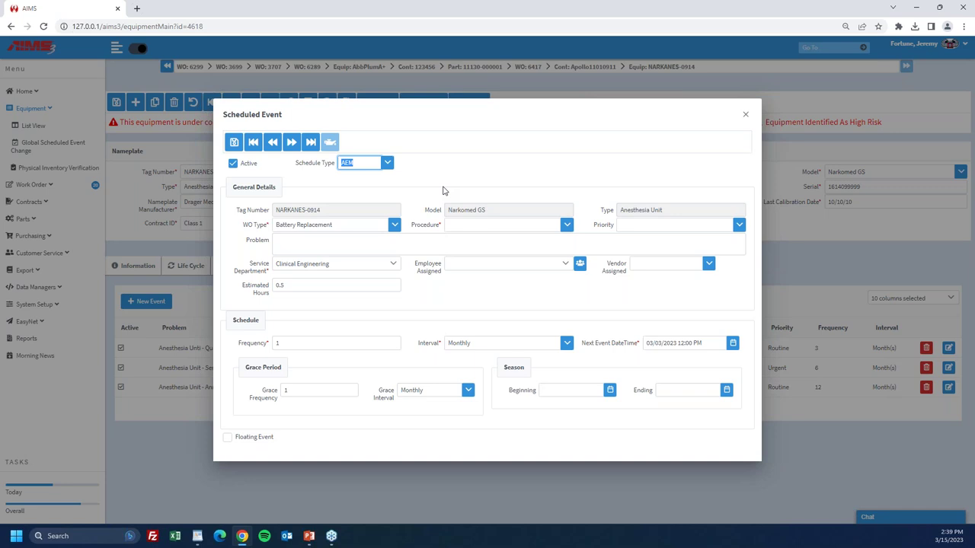
pyautogui.click(335, 225)
pyautogui.scroll(-3, 488, 276)
pyautogui.click(419, 303)
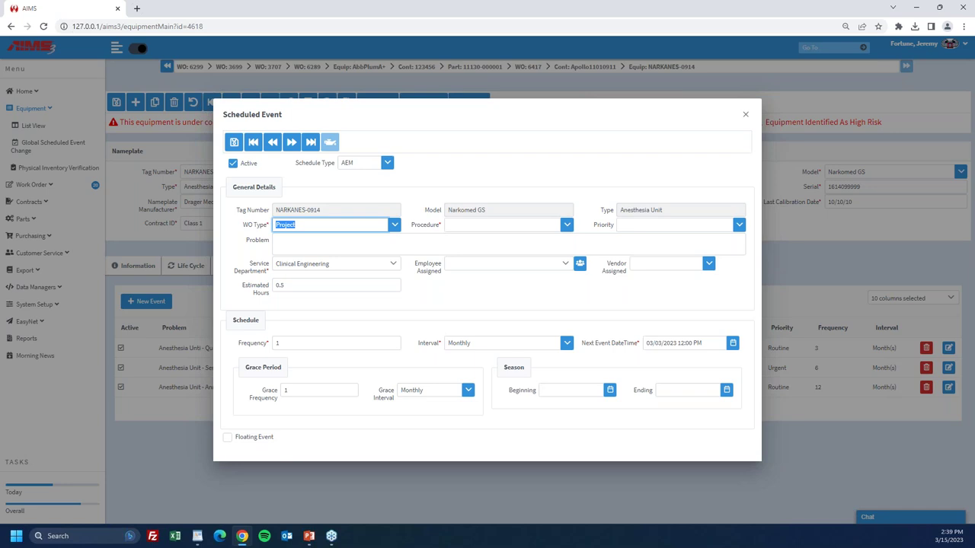
# - Look over the event's Problem and Estimated Hours fields and close the scheduled event without saving
pyautogui.click(459, 302)
pyautogui.click(303, 242)
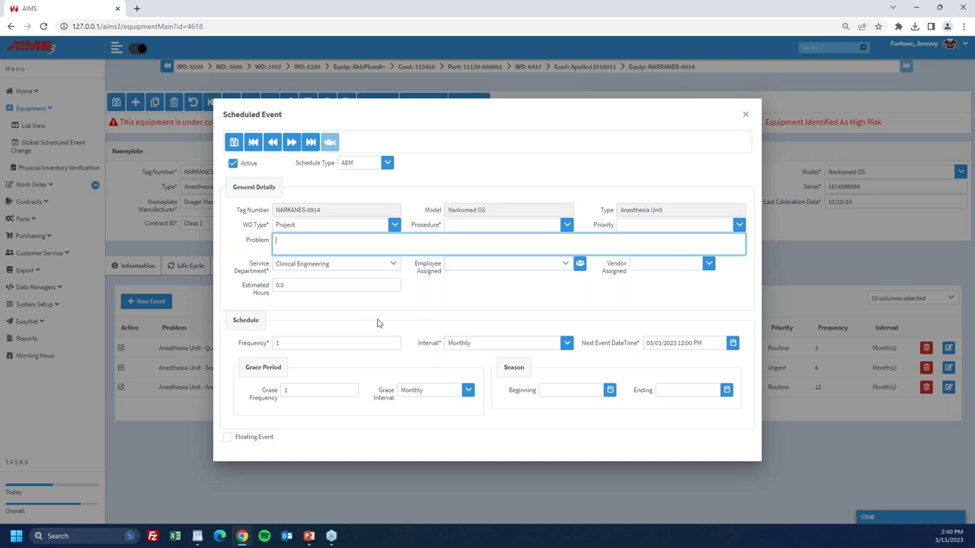
pyautogui.click(279, 284)
pyautogui.write('0.5')
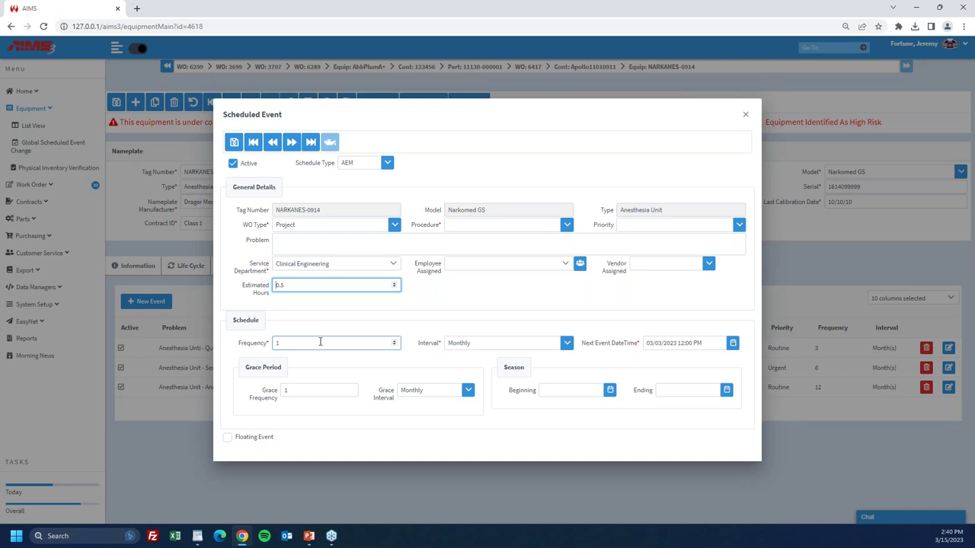
pyautogui.click(731, 122)
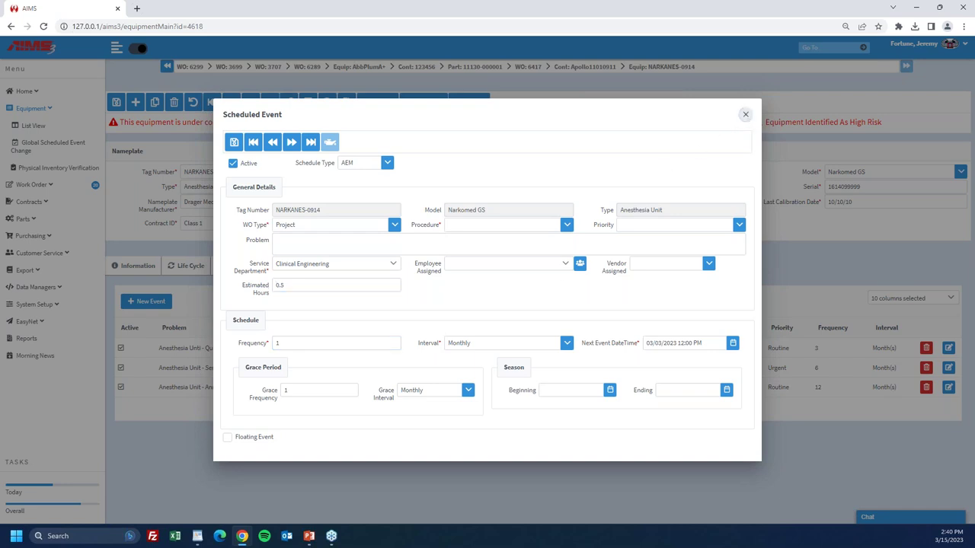
pyautogui.click(745, 114)
# - Open the Data Managers page, look through the available data managers and display the Tasks list
pyautogui.click(57, 288)
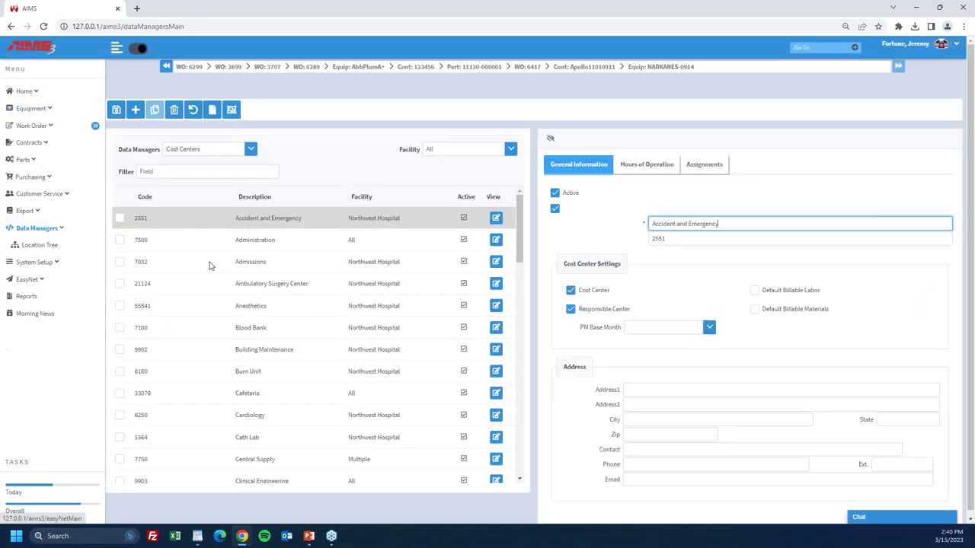
pyautogui.click(250, 149)
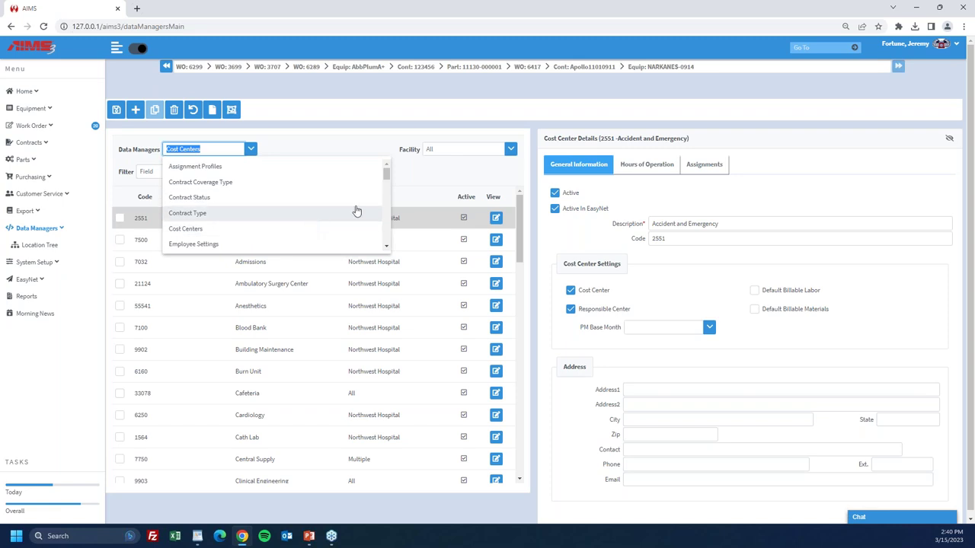
pyautogui.scroll(-3, 356, 210)
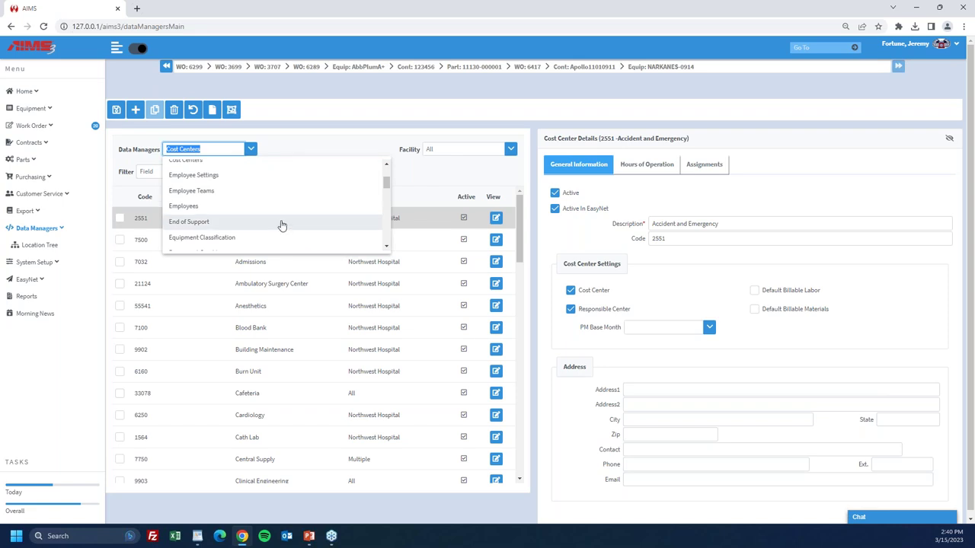
pyautogui.scroll(-1, 286, 219)
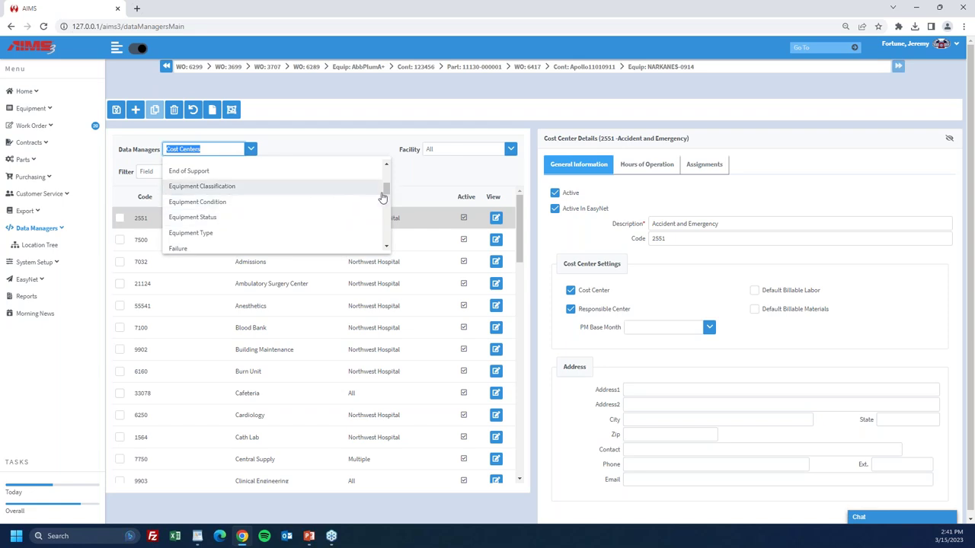
pyautogui.moveTo(386, 189); pyautogui.dragTo(386, 204)
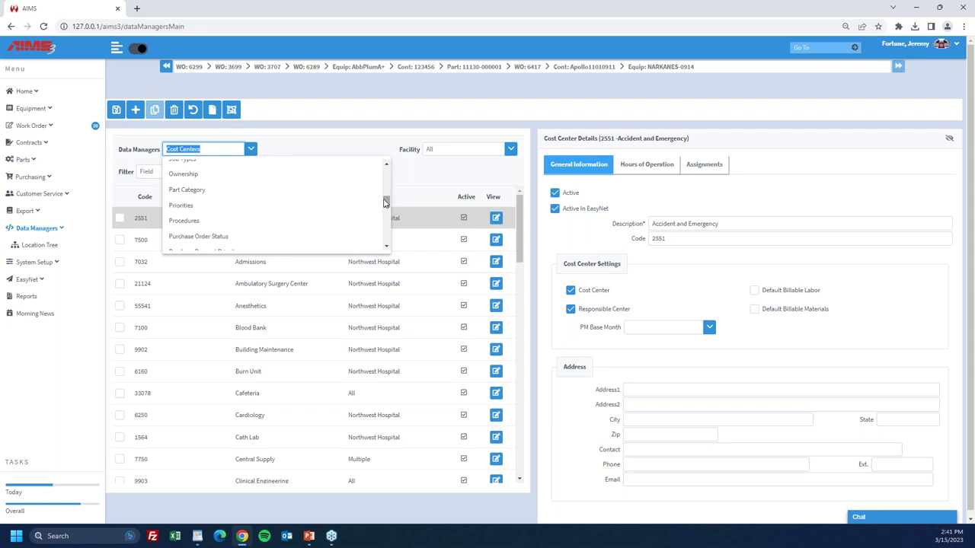
pyautogui.moveTo(386, 202); pyautogui.dragTo(387, 205)
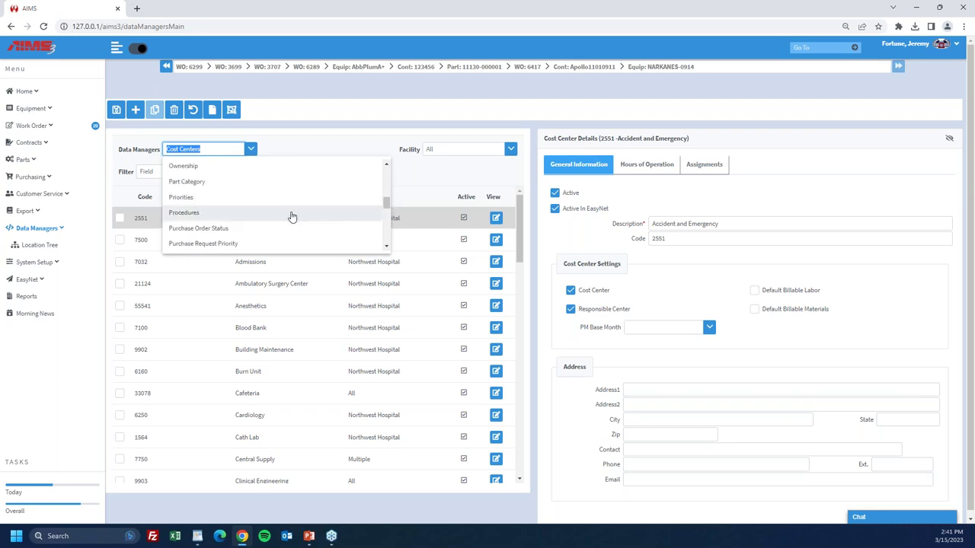
pyautogui.moveTo(387, 204); pyautogui.dragTo(330, 226)
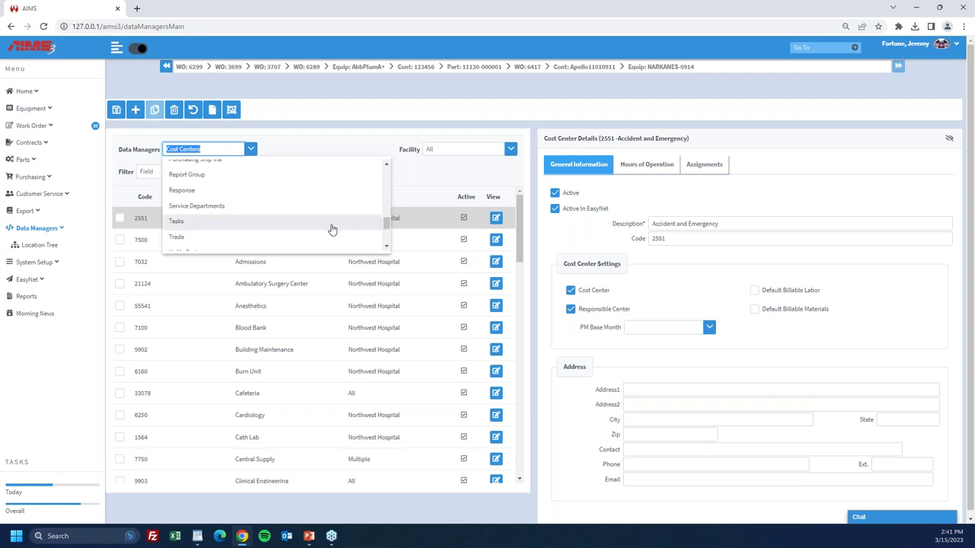
pyautogui.click(288, 227)
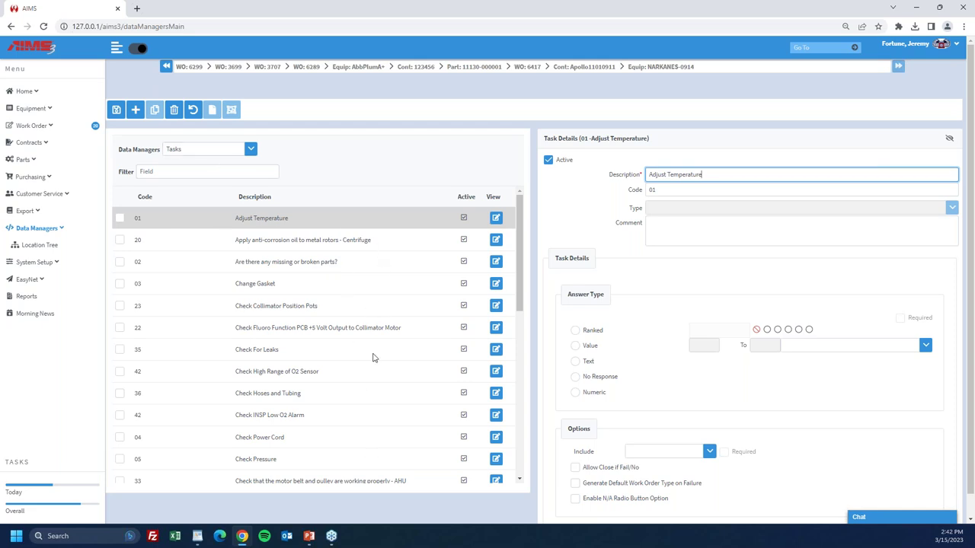
# - For the Adjust Temperature task, pick Joules as the value unit and try the answer types Text, No Response and Numeric
pyautogui.scroll(-1, 869, 373)
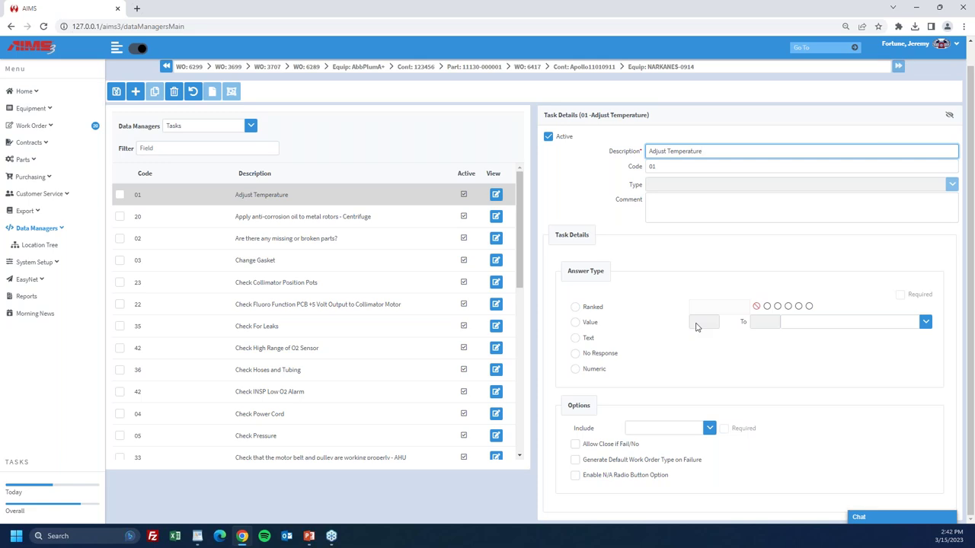
pyautogui.click(925, 321)
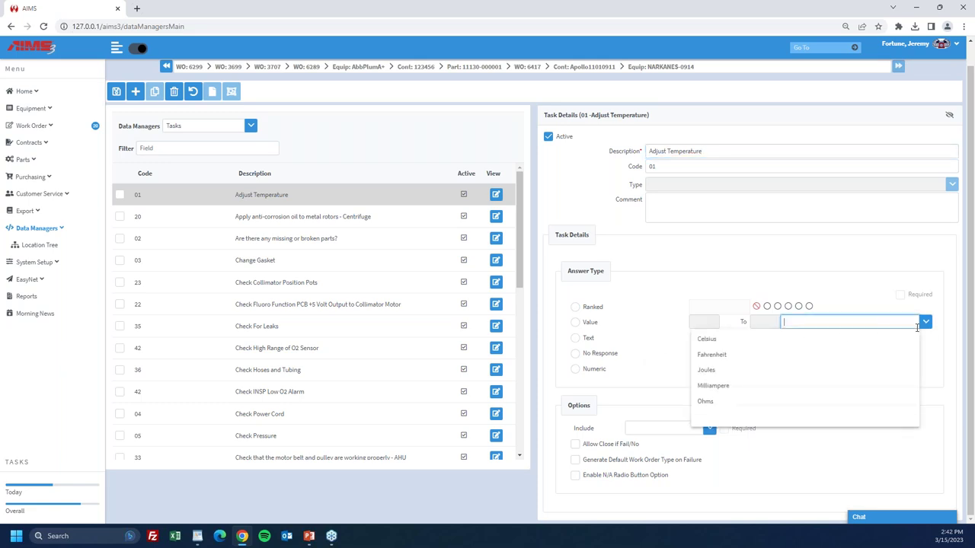
pyautogui.click(754, 373)
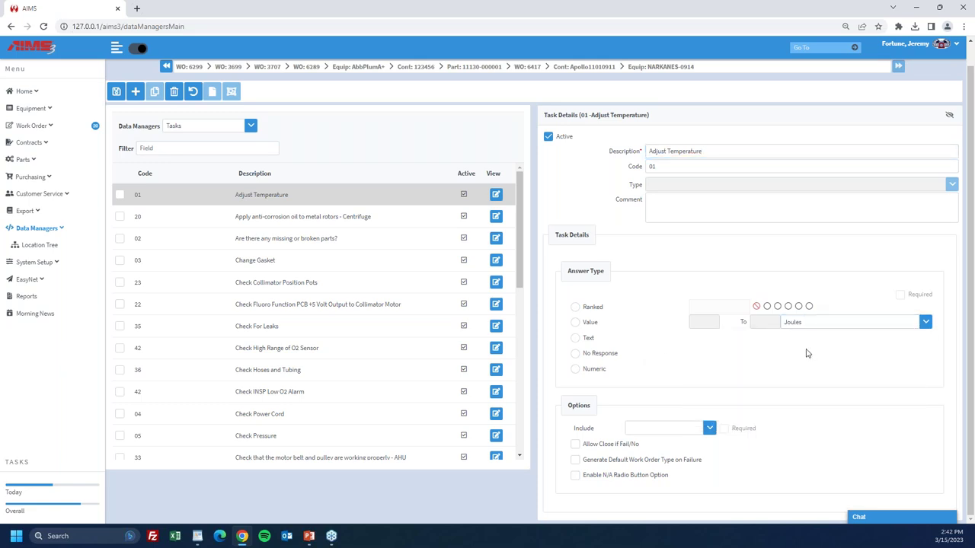
pyautogui.click(575, 339)
pyautogui.click(575, 353)
pyautogui.click(575, 370)
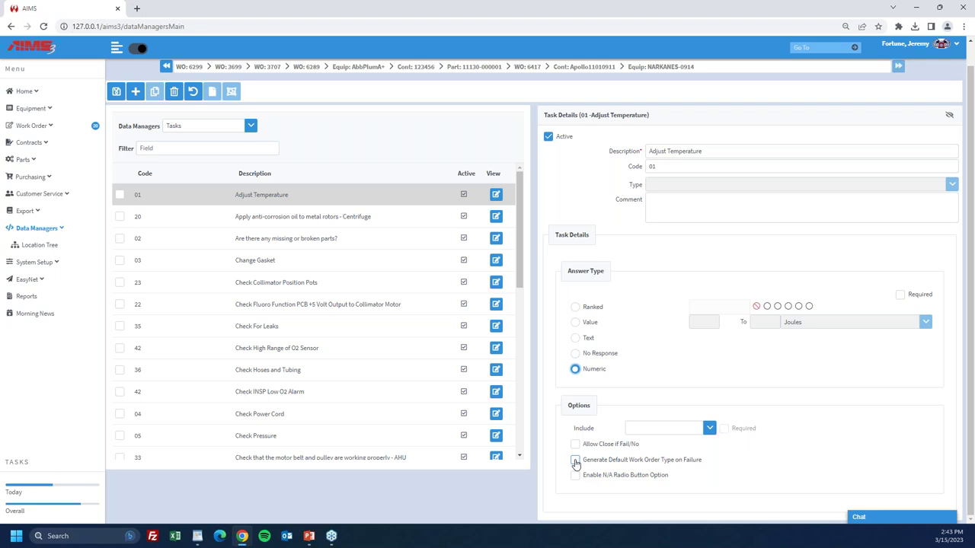
# - Switch the data manager to Procedures and view the AED - Annual procedure's general information and estimated hours
pyautogui.click(251, 125)
pyautogui.moveTo(383, 147); pyautogui.dragTo(385, 179)
pyautogui.click(322, 191)
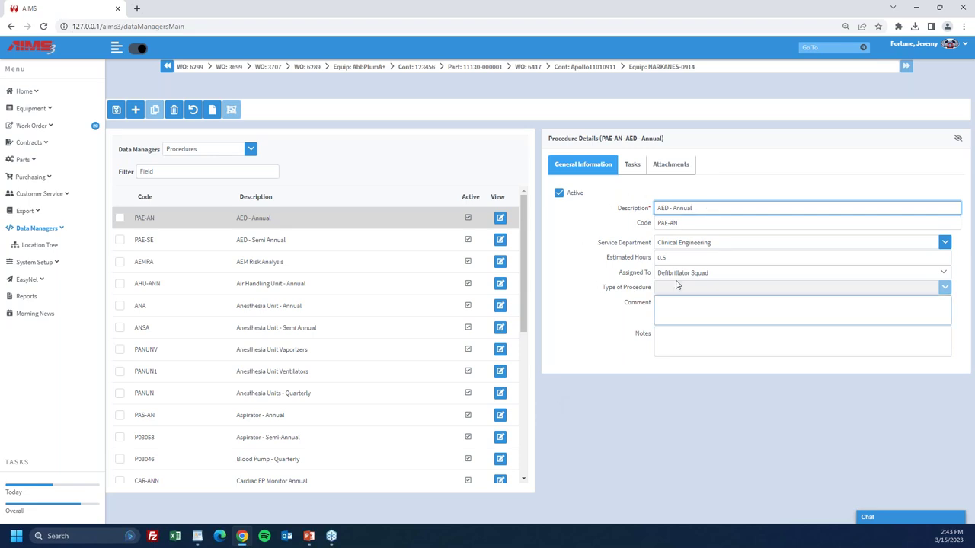
pyautogui.click(628, 257)
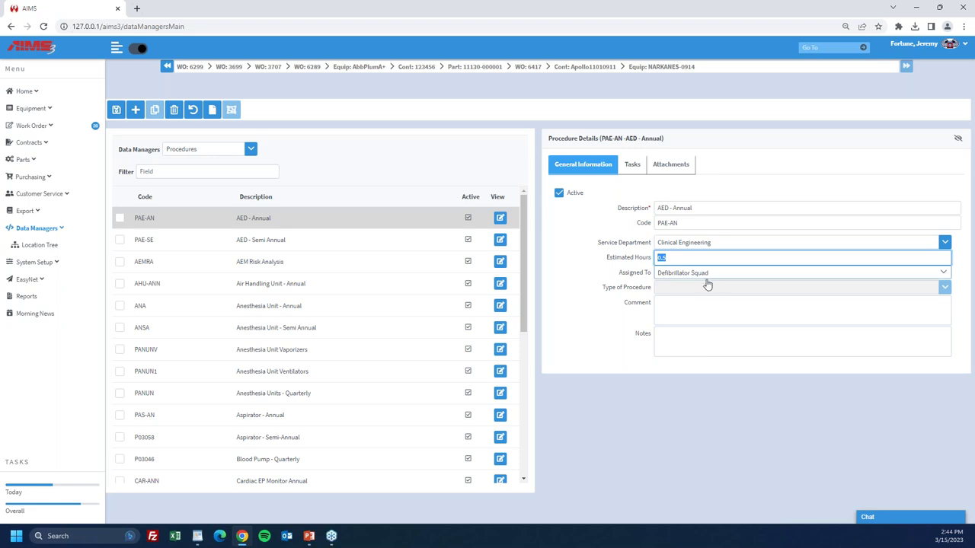
# - View the AED - Annual procedure's tasks and the tasks available to add, and open the details of "Are there any missing or broken parts?"
pyautogui.click(632, 165)
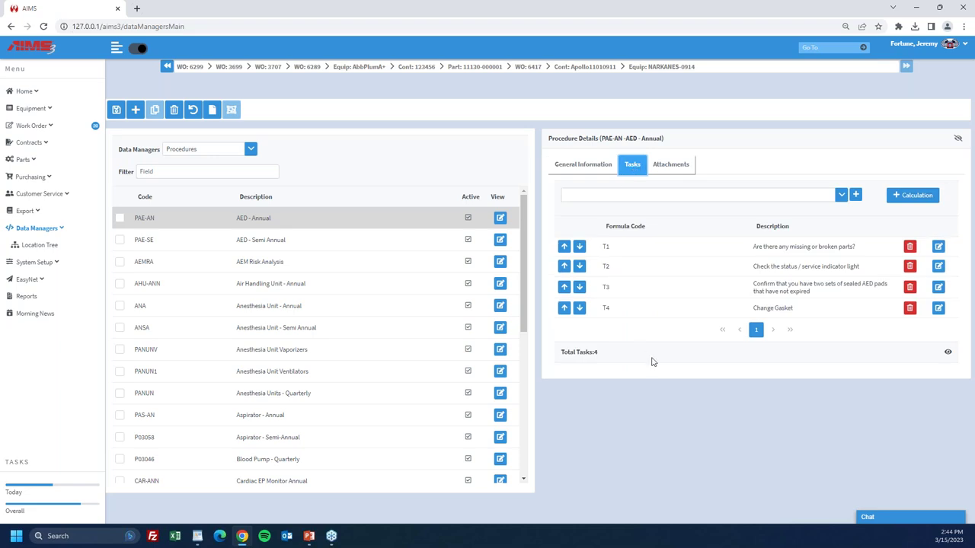
pyautogui.click(841, 197)
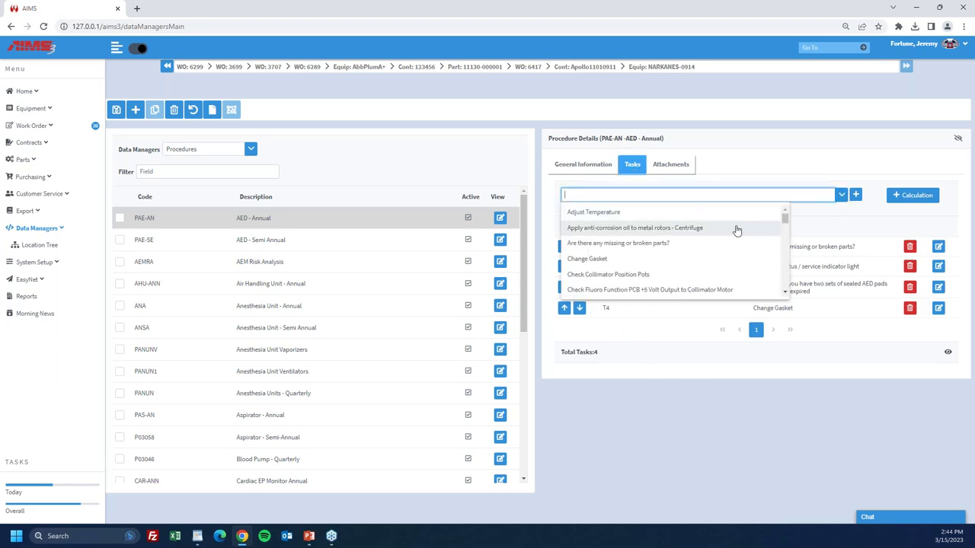
pyautogui.click(686, 411)
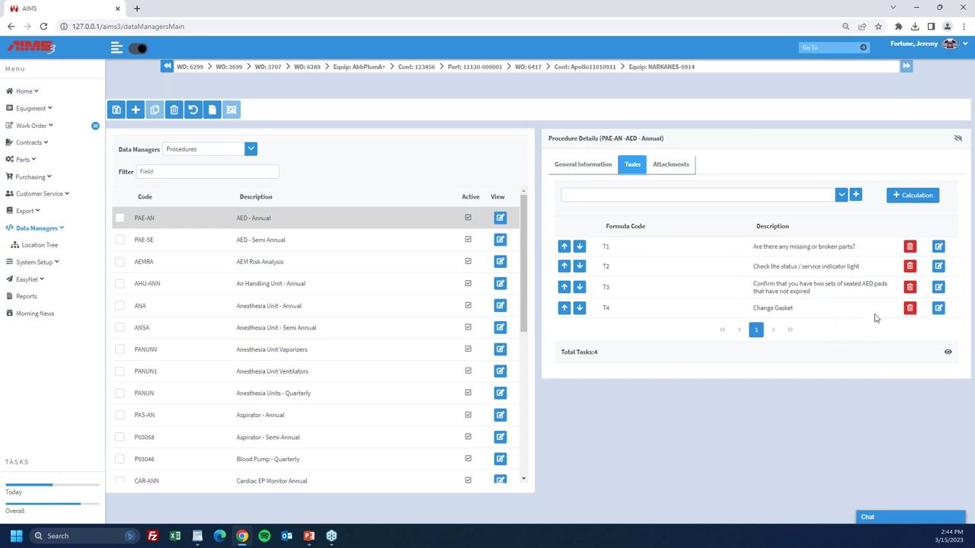
pyautogui.click(939, 246)
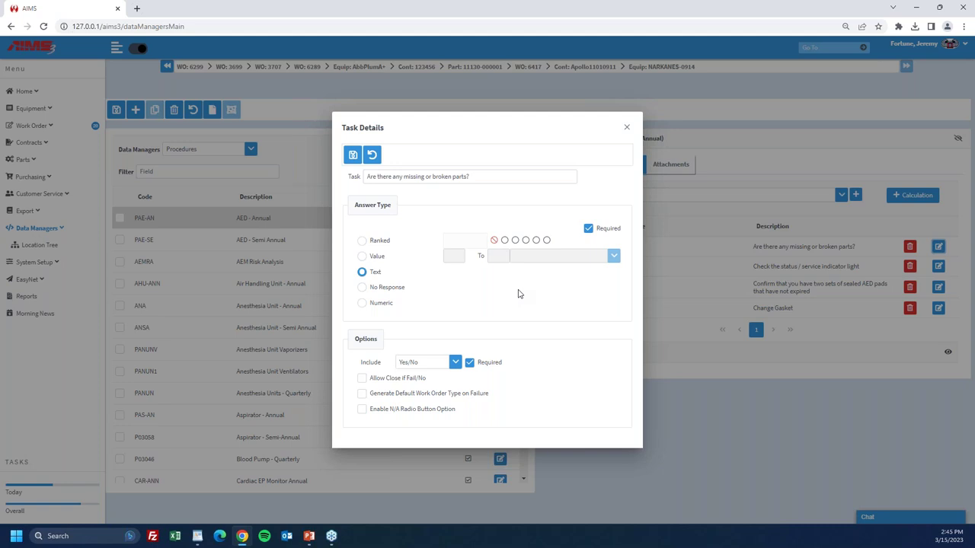
# - Close the task details and view the attachments of the AED - Annual procedure
pyautogui.click(627, 127)
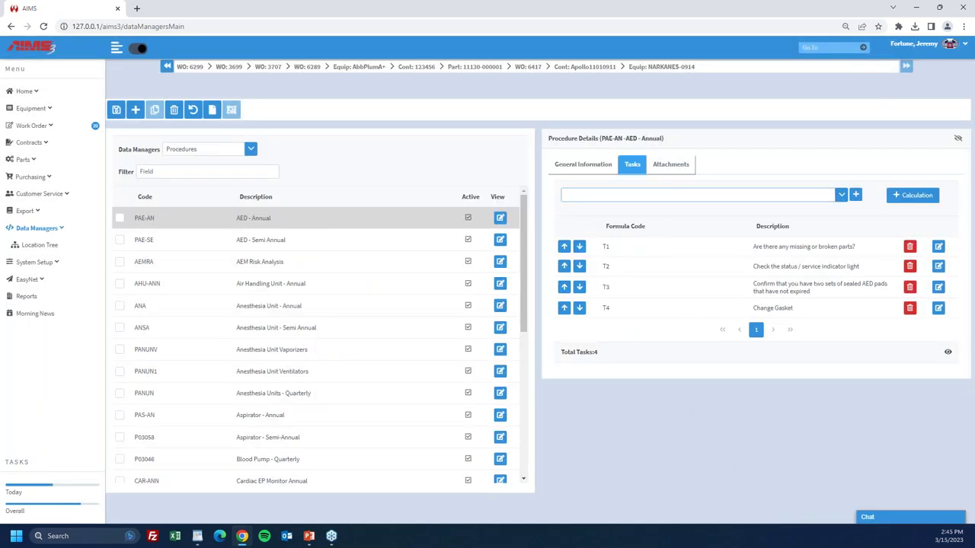
pyautogui.click(670, 164)
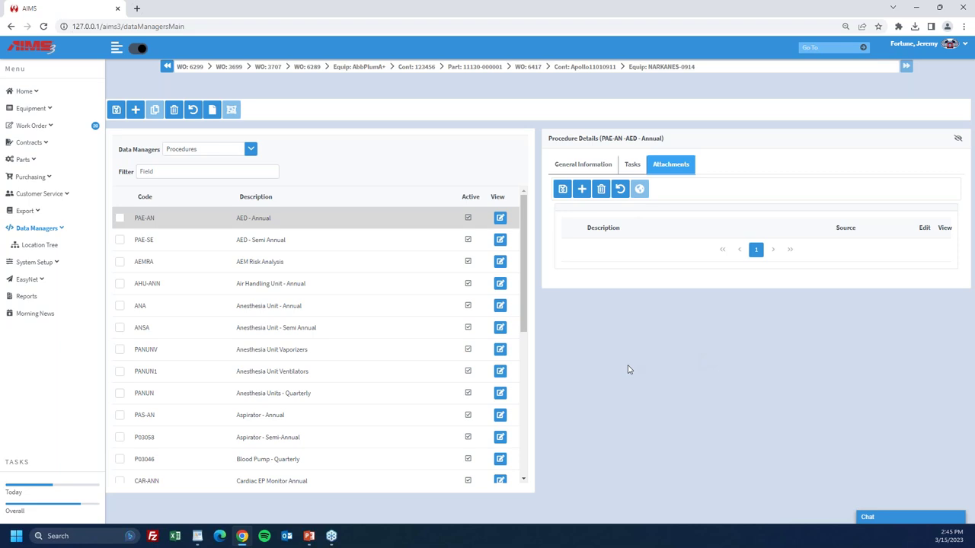
# - Open the equipment record NARKANES-0914 from the recently visited records and view its work order history log
pyautogui.click(659, 67)
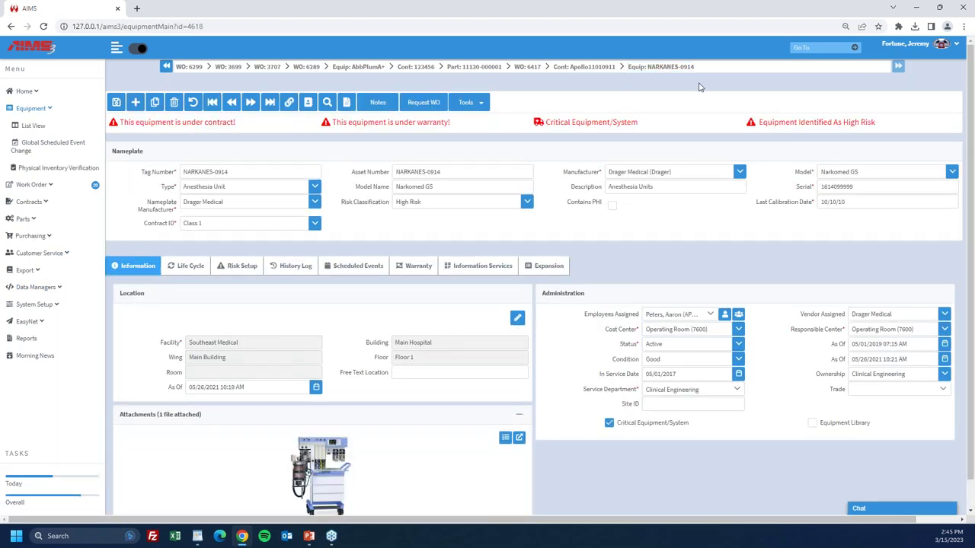
pyautogui.click(358, 266)
pyautogui.click(293, 266)
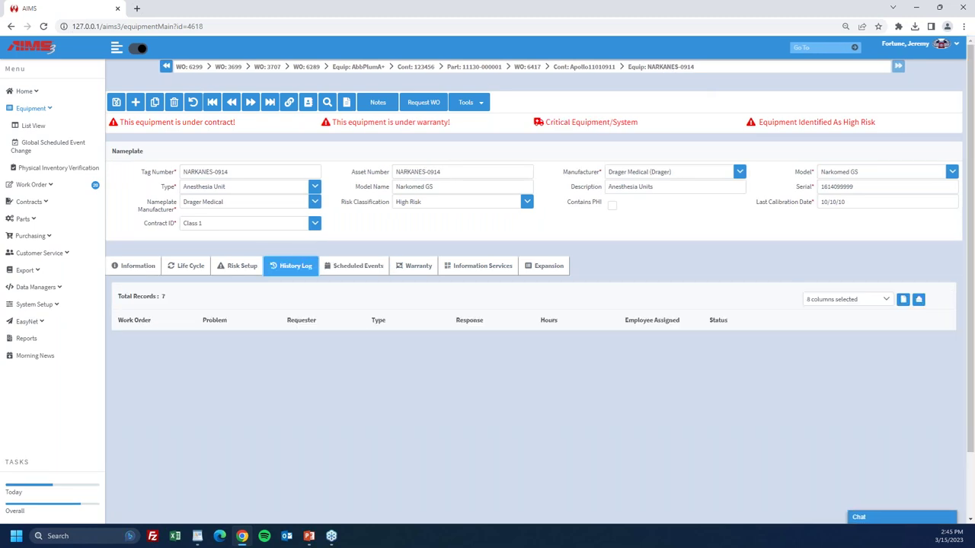
pyautogui.scroll(-1, 424, 327)
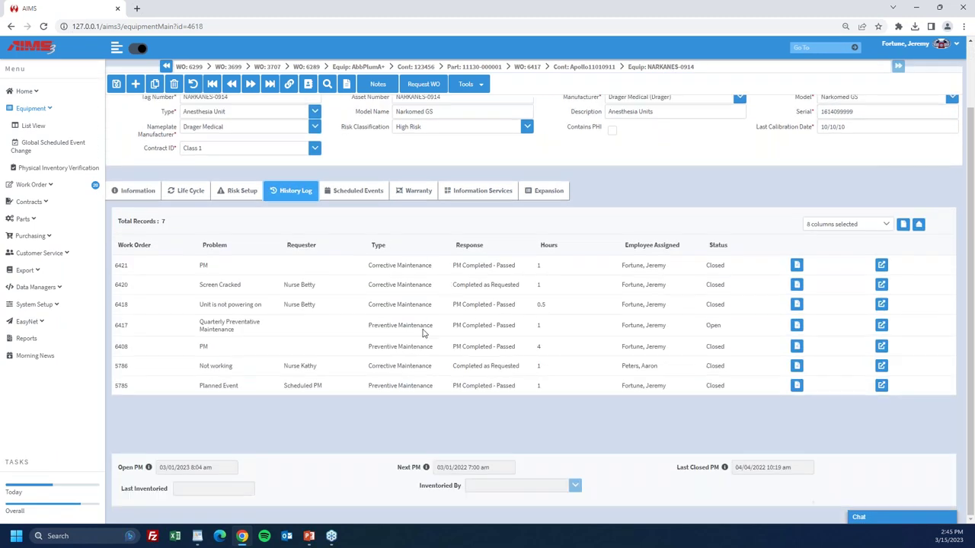
# - Open the open Quarterly Preventative Maintenance work order from the history and review its request, equipment, location and dispatch details
pyautogui.click(881, 325)
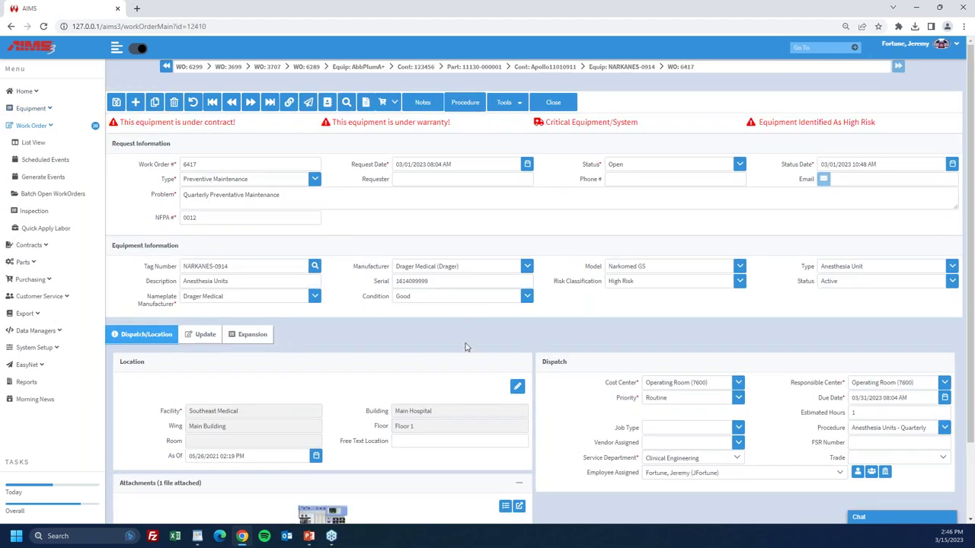
pyautogui.scroll(-1, 463, 337)
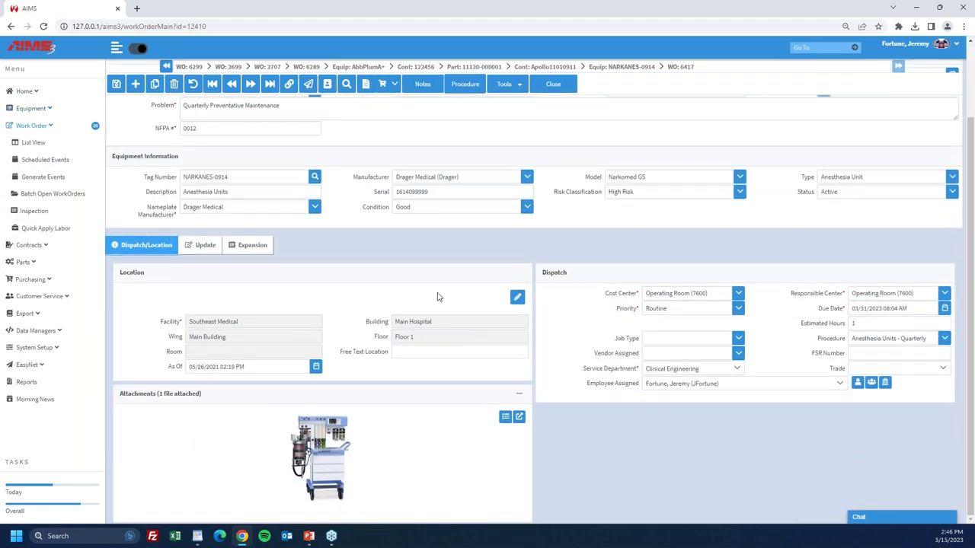
pyautogui.scroll(1, 438, 297)
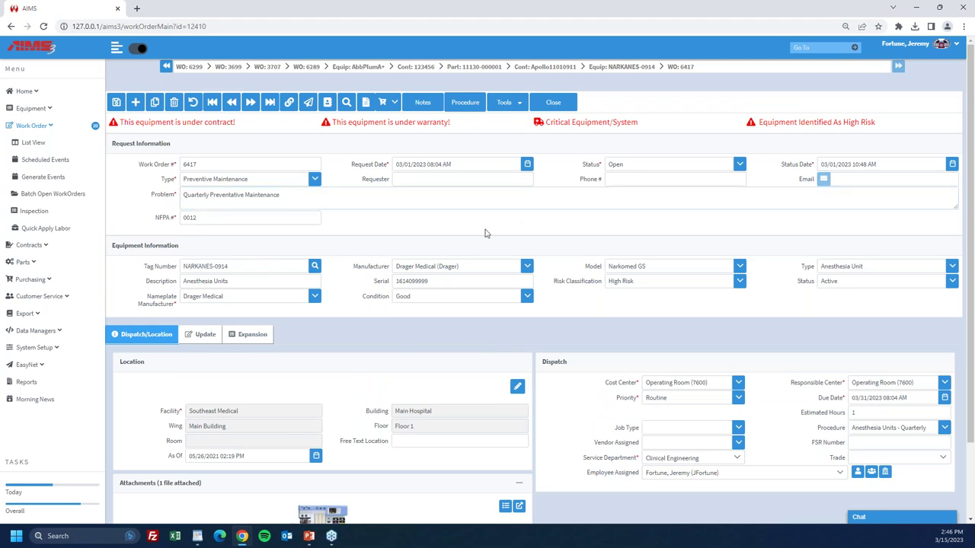
pyautogui.click(496, 280)
# - Review the work order's Anesthesia Units - Quarterly procedure, including the Check Power Cord answer and the vaporizer leak test value, and close it
pyautogui.click(465, 102)
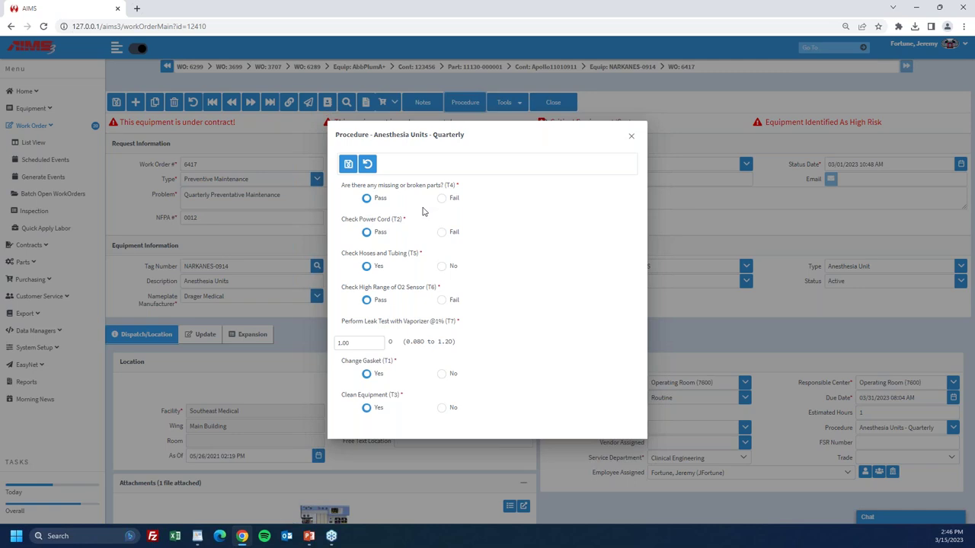
pyautogui.click(366, 234)
pyautogui.click(350, 343)
pyautogui.click(631, 137)
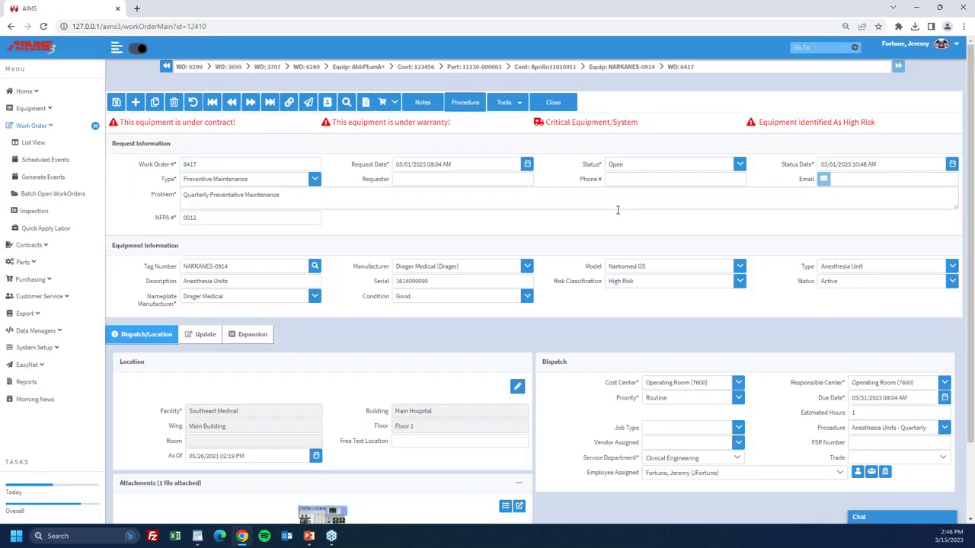
# - View the work order's reference notes, open a blank note in the editor, and close it without adding text
pyautogui.click(422, 102)
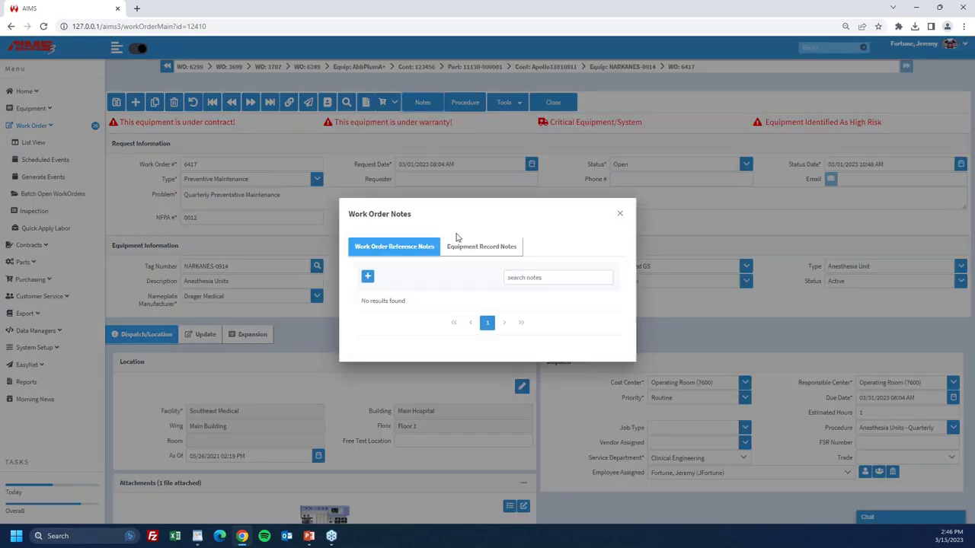
pyautogui.click(369, 279)
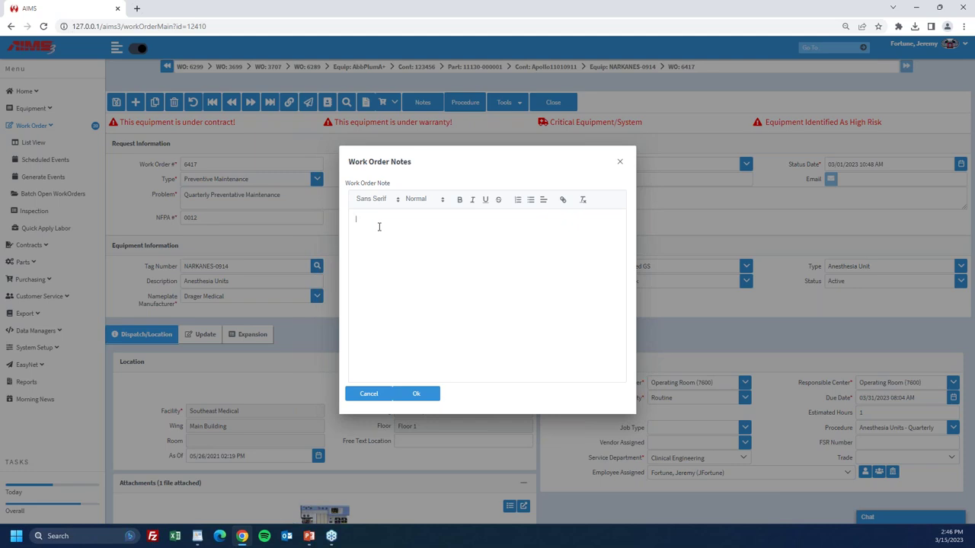
pyautogui.click(619, 161)
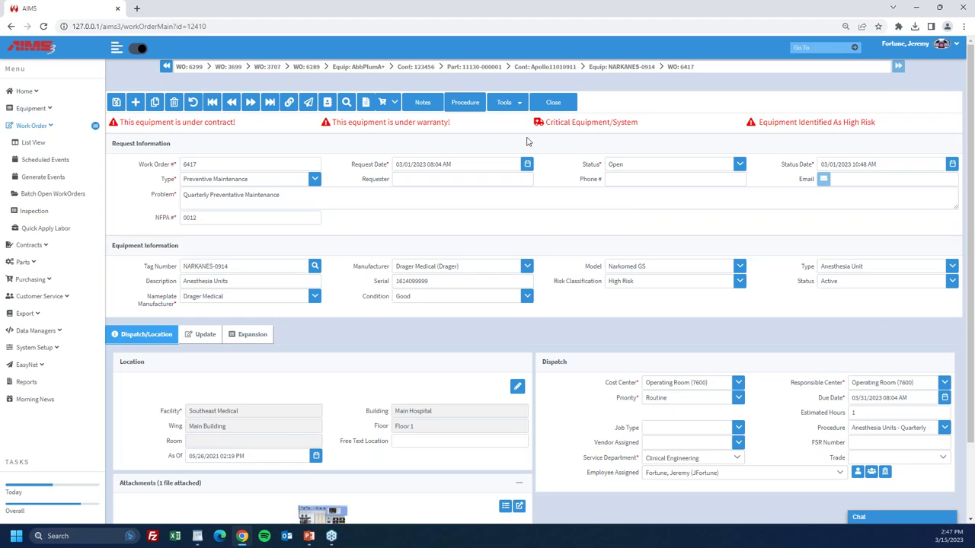
# - View the completion fields for closing the work order, dismiss them without closing it, and return to the home dashboard
pyautogui.click(554, 103)
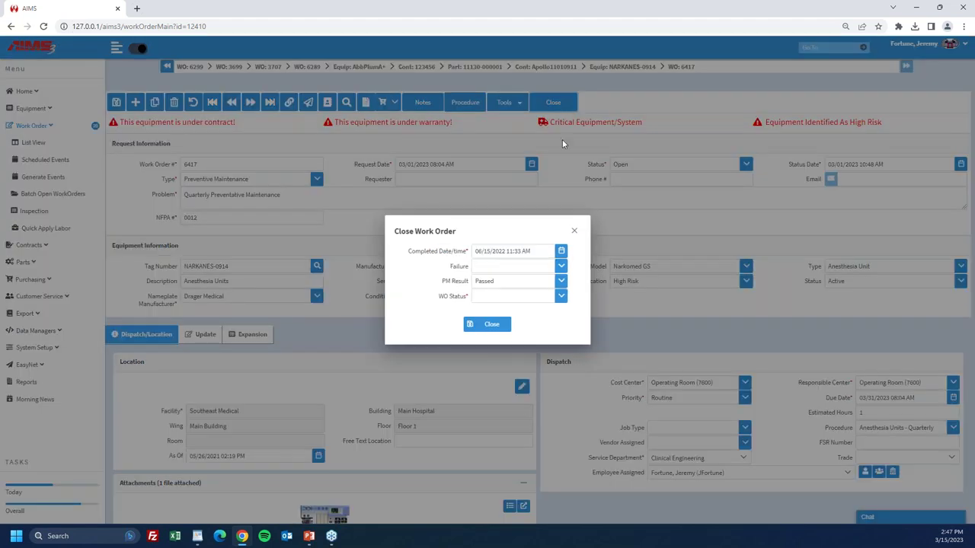
pyautogui.click(574, 231)
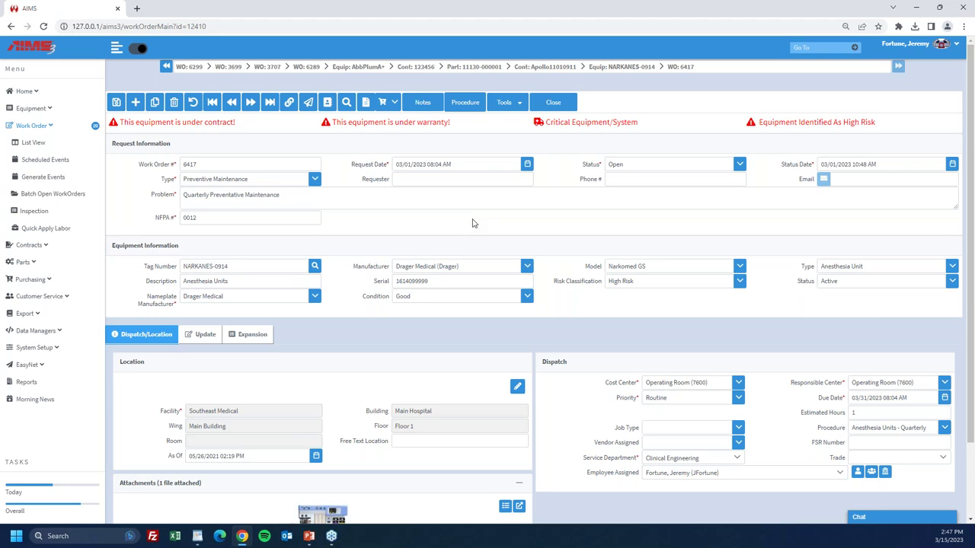
pyautogui.click(24, 91)
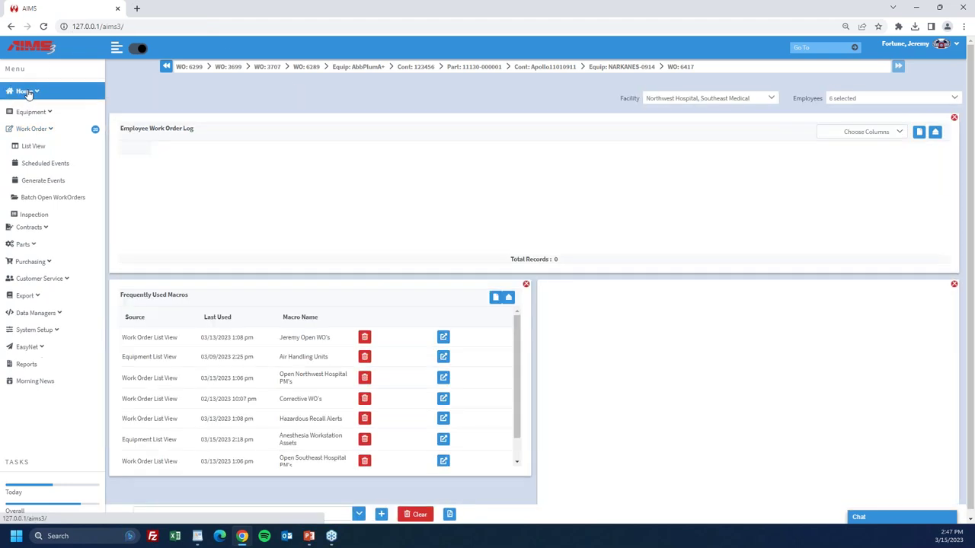